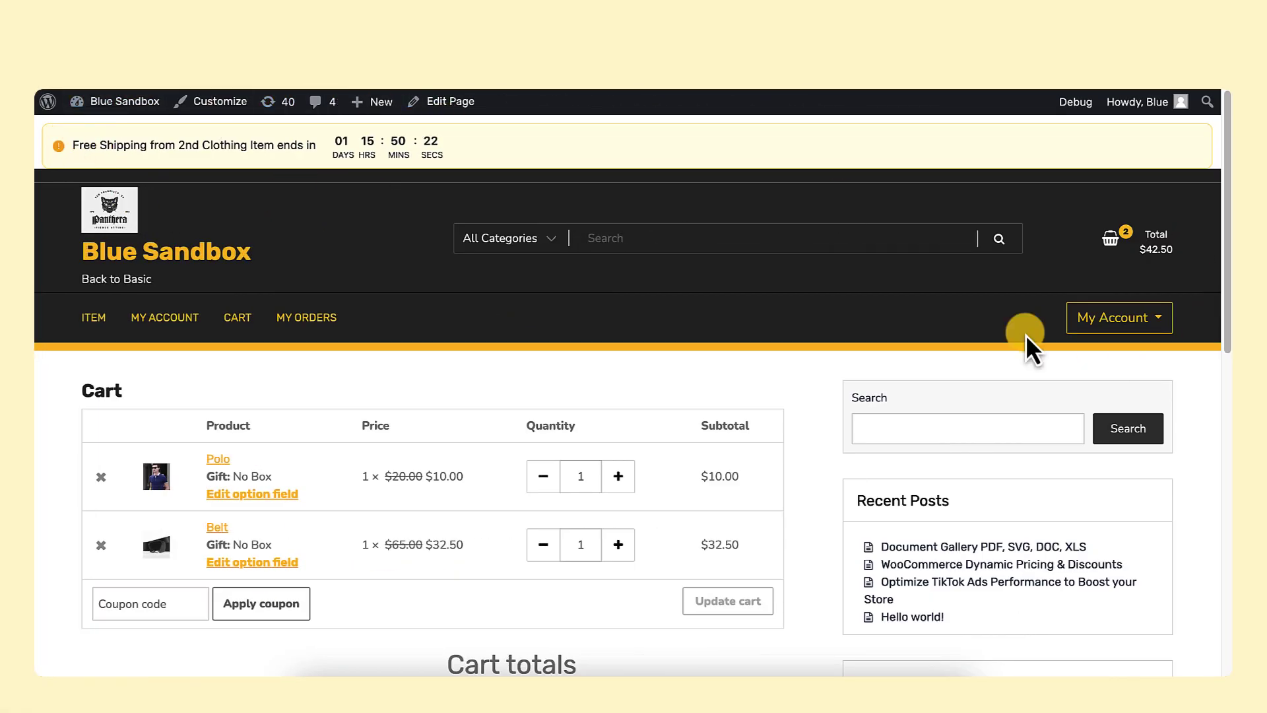
Step: Filter the installed plugins by 'yaypricing' and open YayPricing Pro's Settings page
{"action": "scroll", "coordinate": [650, 436], "scroll_direction": "down", "scroll_amount": 4}
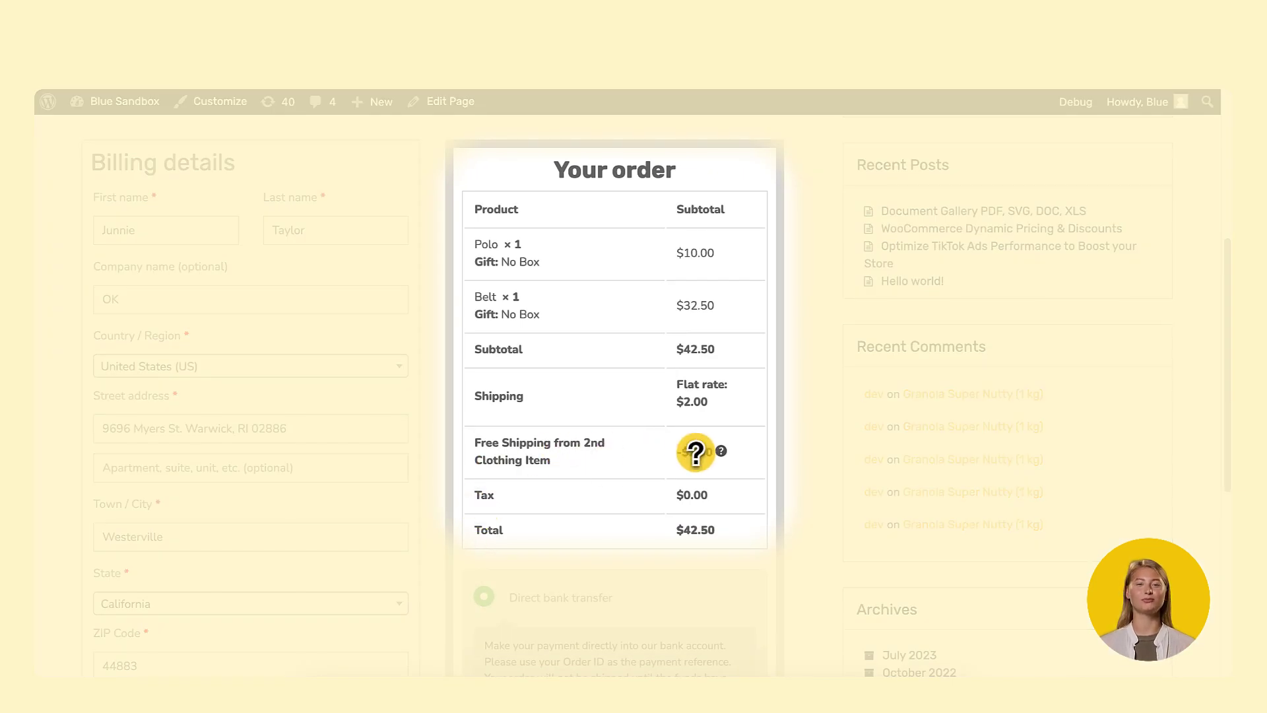
{"action": "mouse_move", "coordinate": [722, 452]}
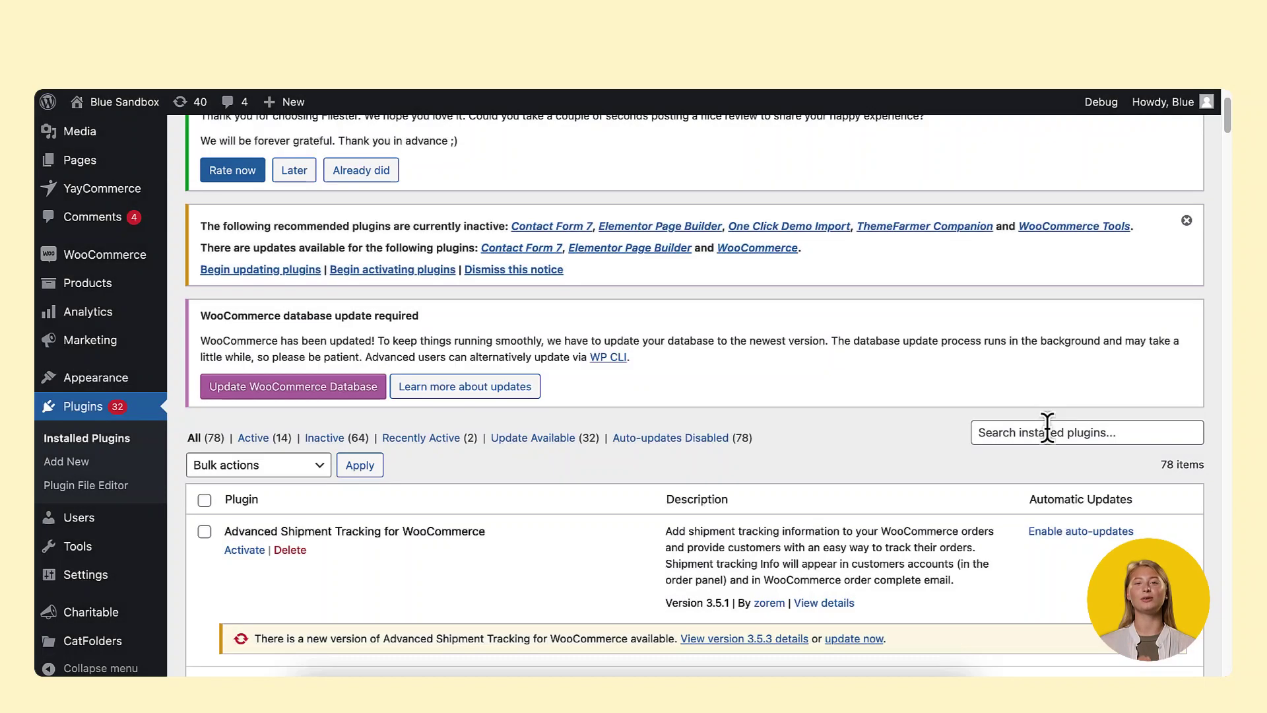
{"action": "scroll", "coordinate": [1044, 334], "scroll_direction": "down", "scroll_amount": 2}
{"action": "left_click", "coordinate": [1042, 340]}
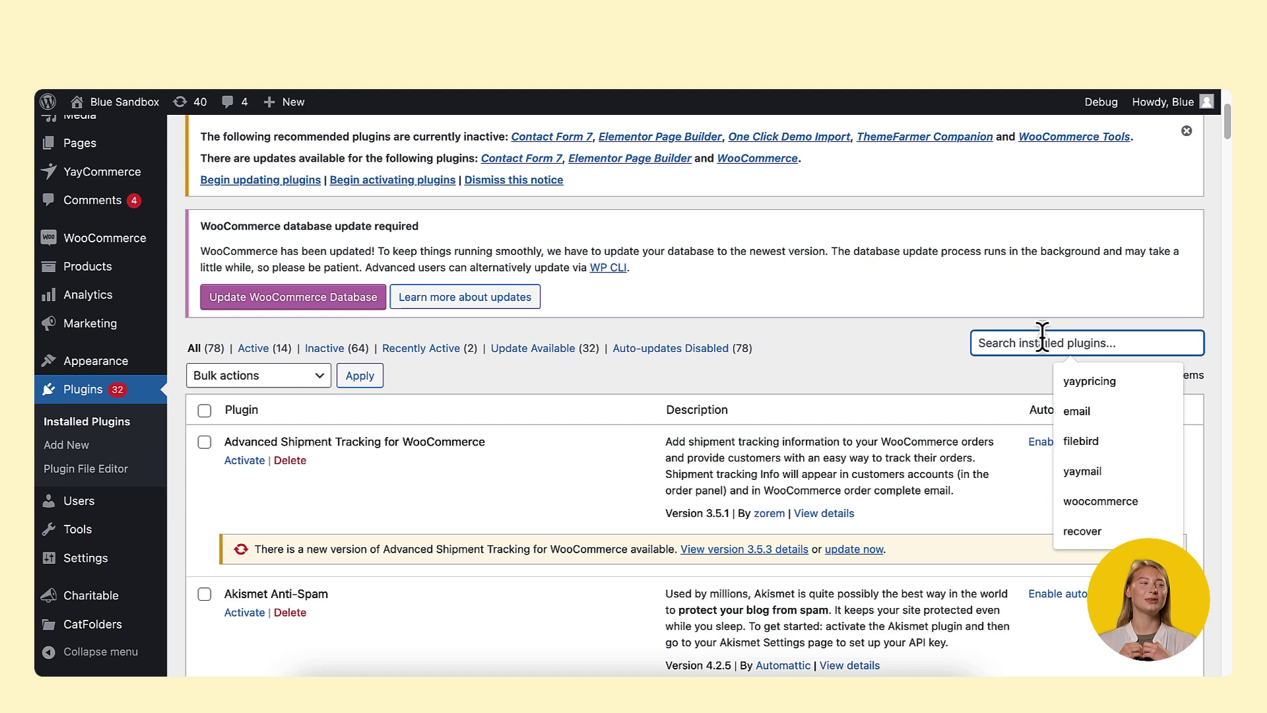
{"action": "left_click", "coordinate": [1112, 390]}
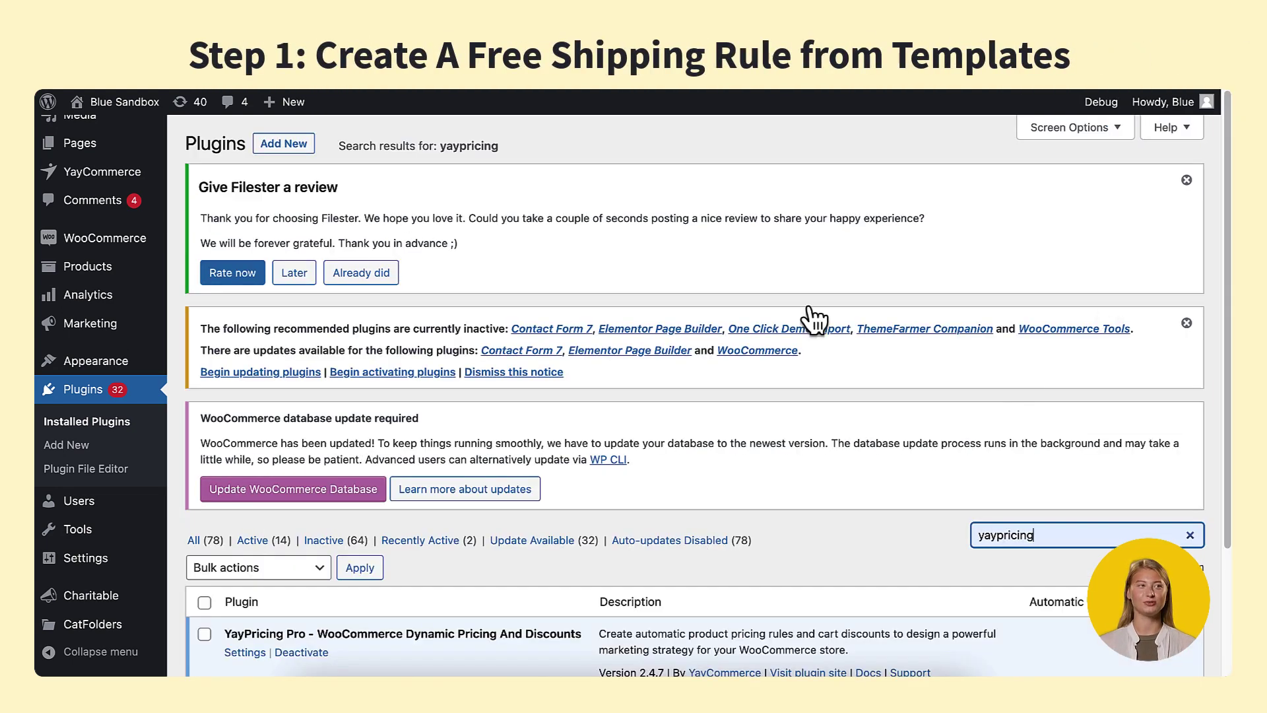
{"action": "scroll", "coordinate": [714, 395], "scroll_direction": "down", "scroll_amount": 3}
{"action": "left_click", "coordinate": [245, 494]}
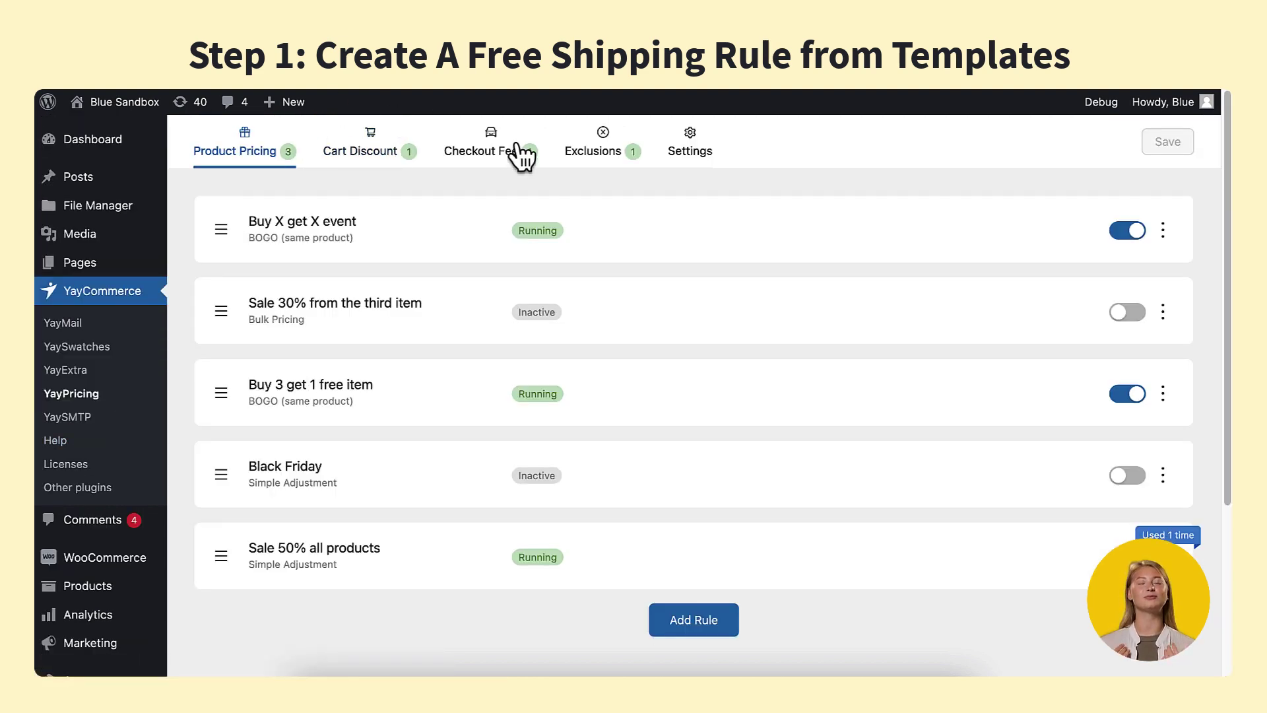
Step: On the Checkout Fee tab, add a new rule from the Free shipping template
{"action": "left_click", "coordinate": [488, 152]}
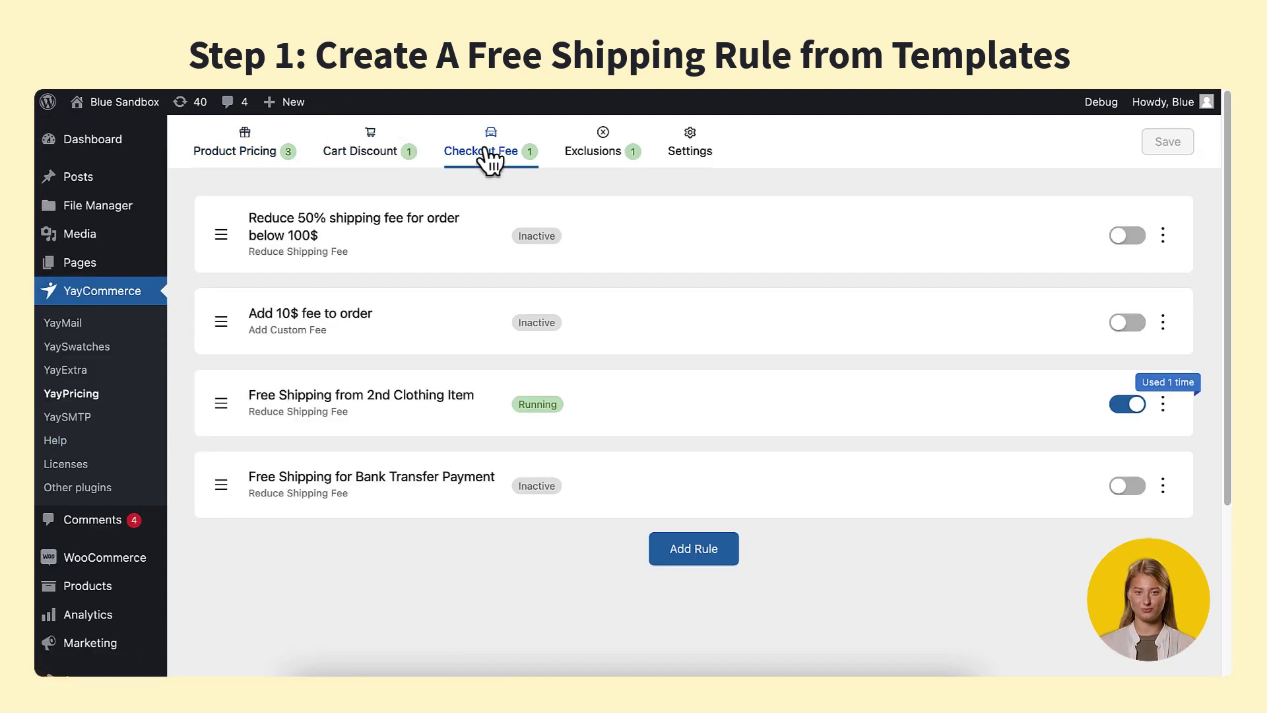
{"action": "left_click", "coordinate": [701, 552]}
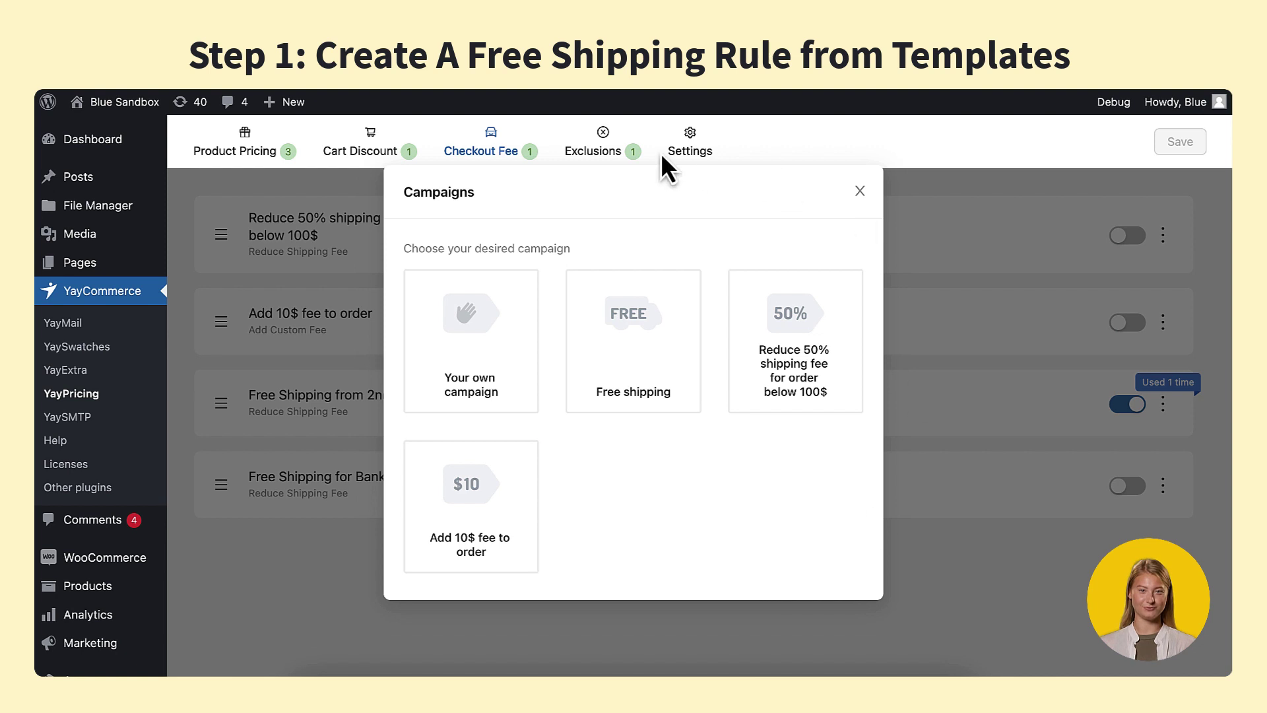
{"action": "left_click", "coordinate": [624, 363]}
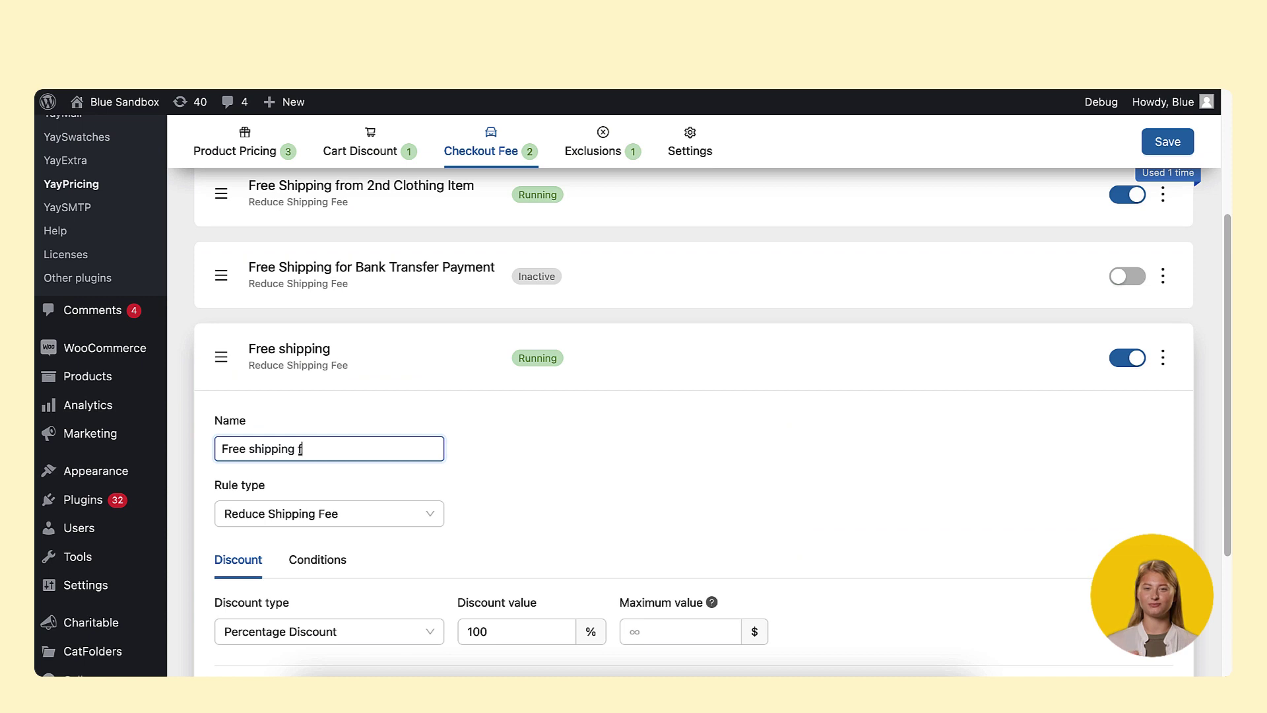
Step: Rename the rule 'Free shipping from 2nd clothing item' and switch off the older same-named rule
{"action": "type", "text": "rom 2nd clothing item"}
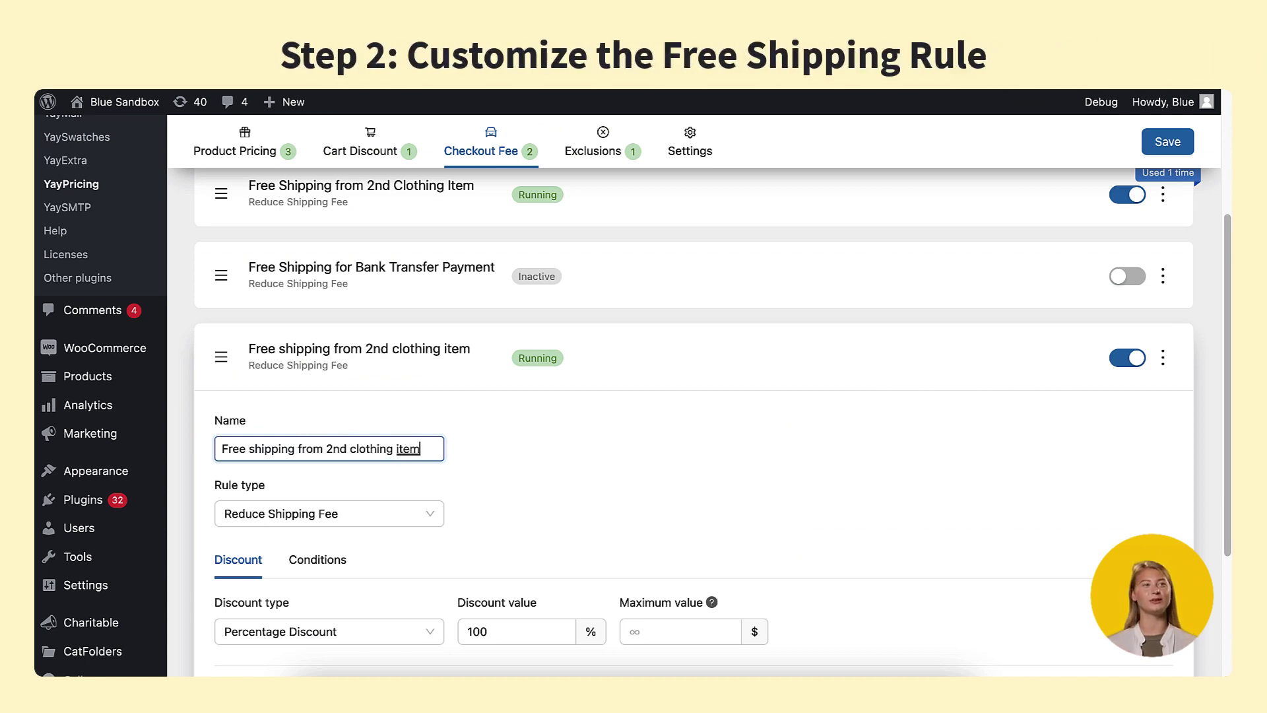
{"action": "left_click", "coordinate": [770, 487]}
{"action": "left_click", "coordinate": [1127, 194]}
{"action": "scroll", "coordinate": [908, 310], "scroll_direction": "down", "scroll_amount": 3}
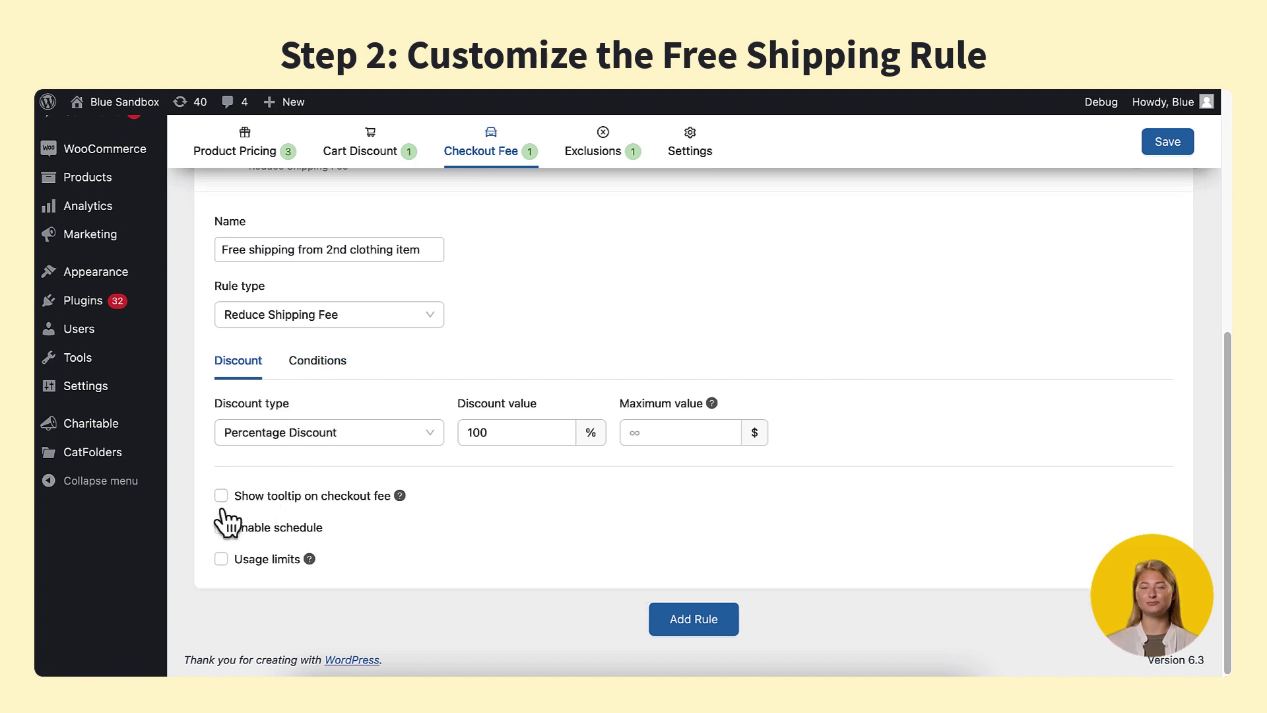
{"action": "scroll", "coordinate": [307, 457], "scroll_direction": "up", "scroll_amount": 1}
{"action": "scroll", "coordinate": [310, 463], "scroll_direction": "up", "scroll_amount": 1}
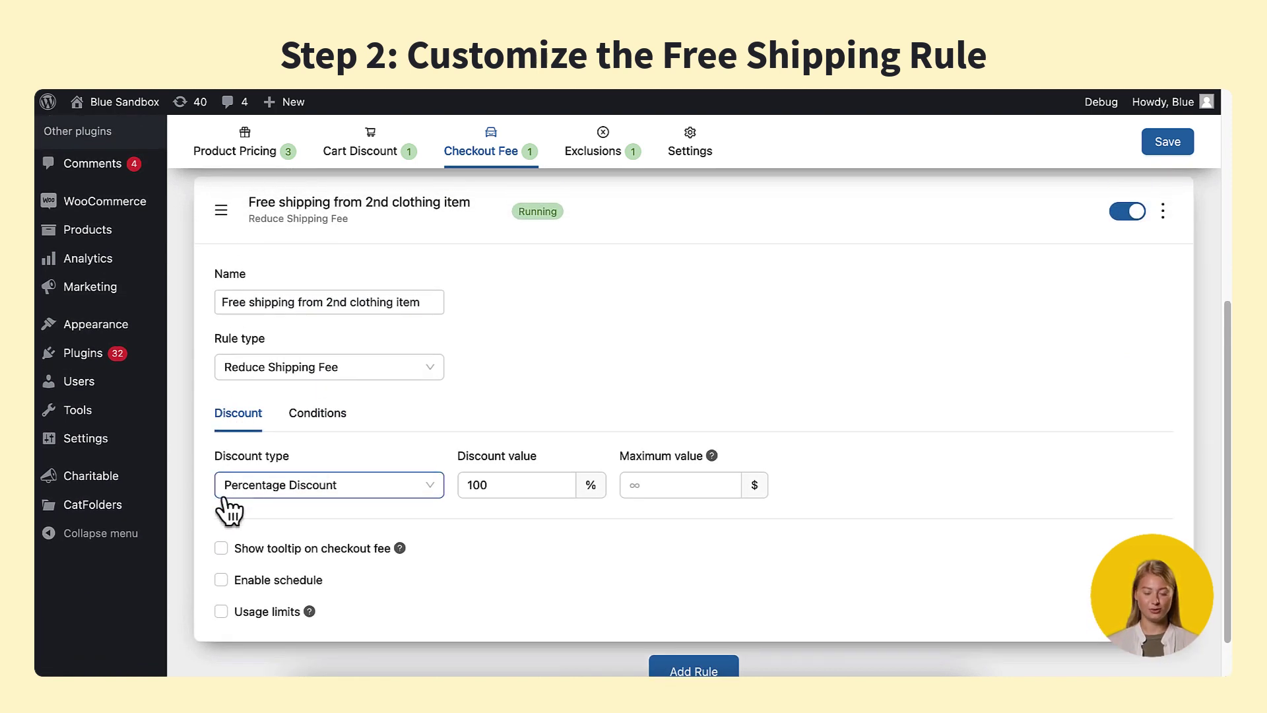
Step: Show a checkout tooltip reading 'You Get A [discount_value] Off Shipping Fee' and check the variable list
{"action": "left_click", "coordinate": [221, 542]}
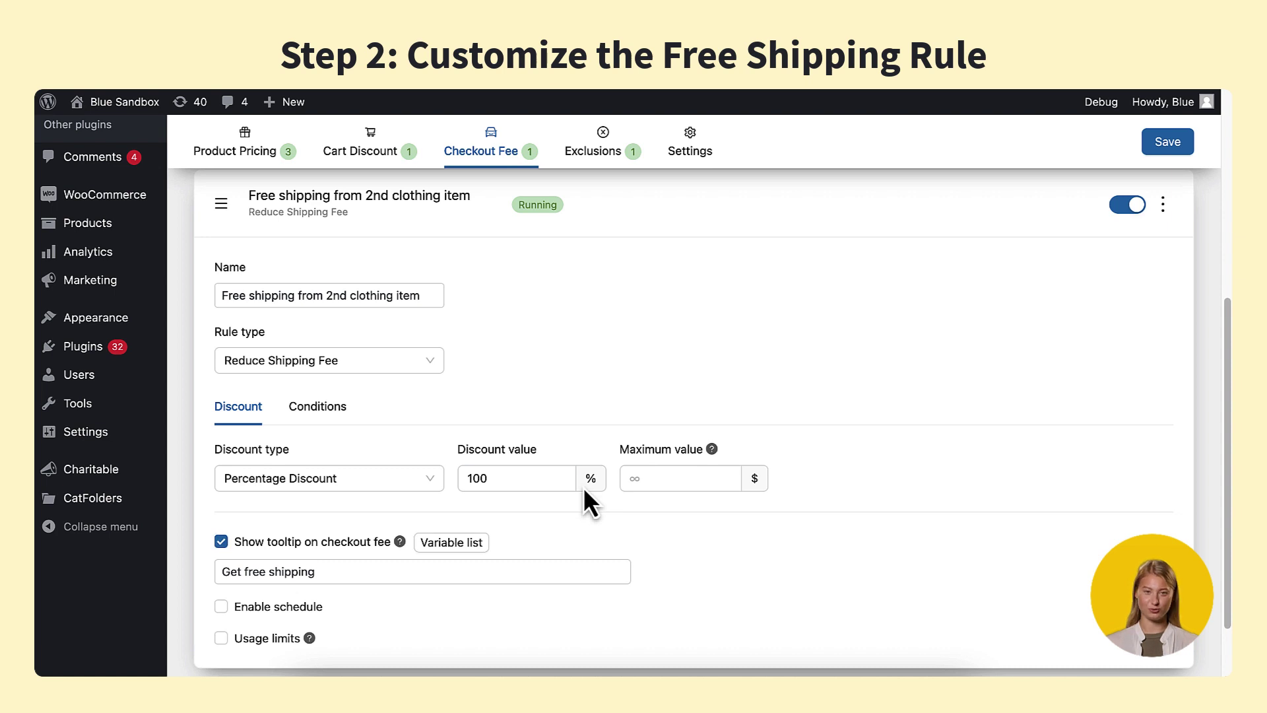
{"action": "scroll", "coordinate": [429, 495], "scroll_direction": "down", "scroll_amount": 3}
{"action": "triple_click", "coordinate": [297, 491]}
{"action": "scroll", "coordinate": [509, 440], "scroll_direction": "up", "scroll_amount": 2}
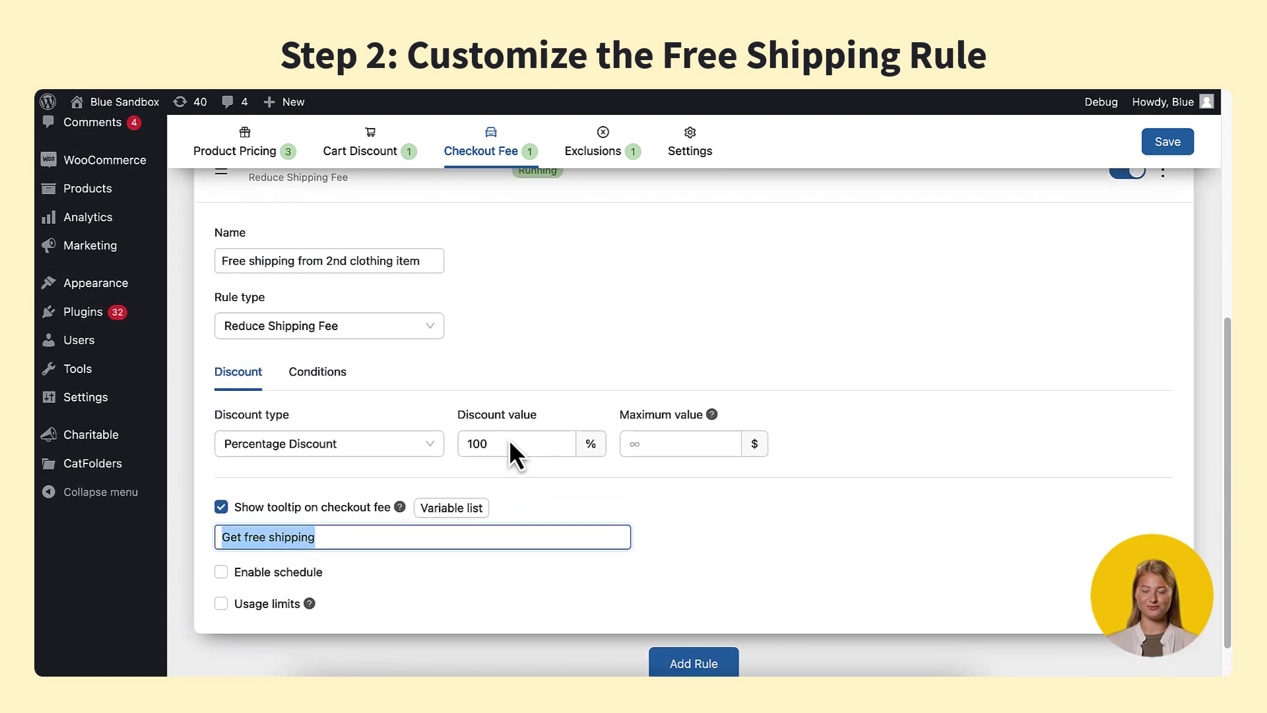
{"action": "scroll", "coordinate": [509, 440], "scroll_direction": "up", "scroll_amount": 1}
{"action": "type", "text": "You Get A [discount_value] Off Shipping Fee 😍"}
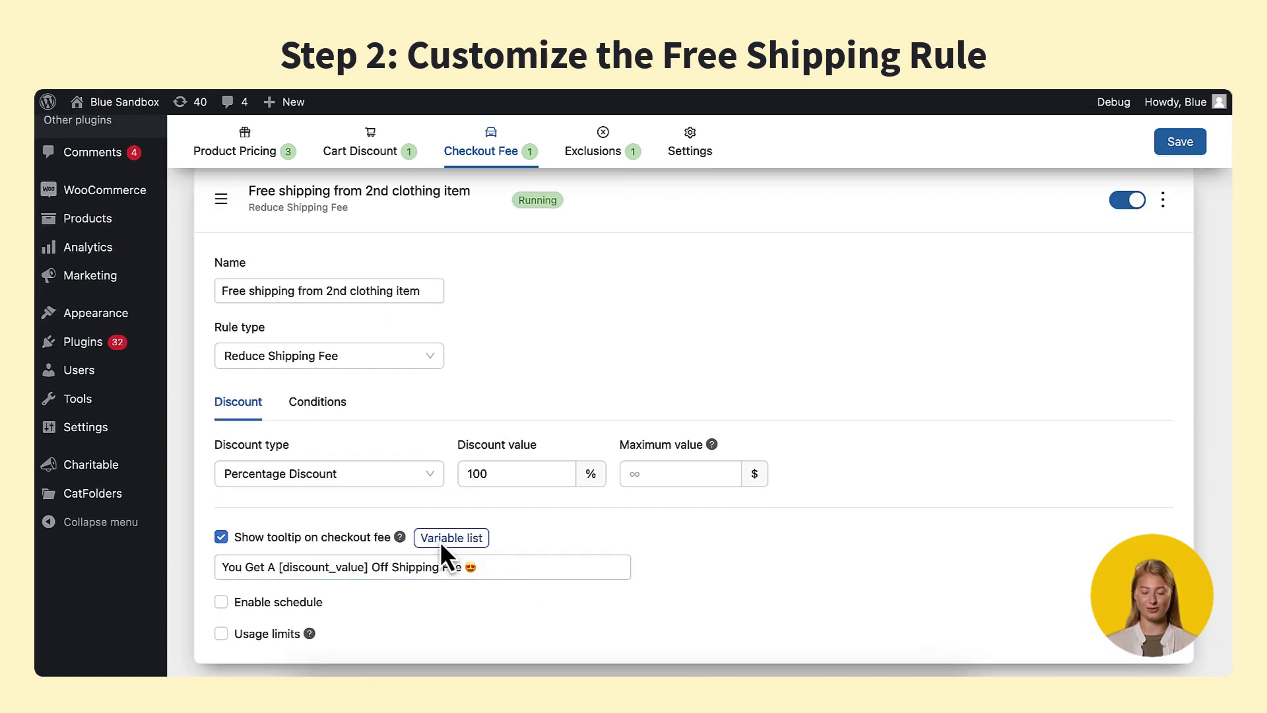
{"action": "left_click", "coordinate": [441, 539]}
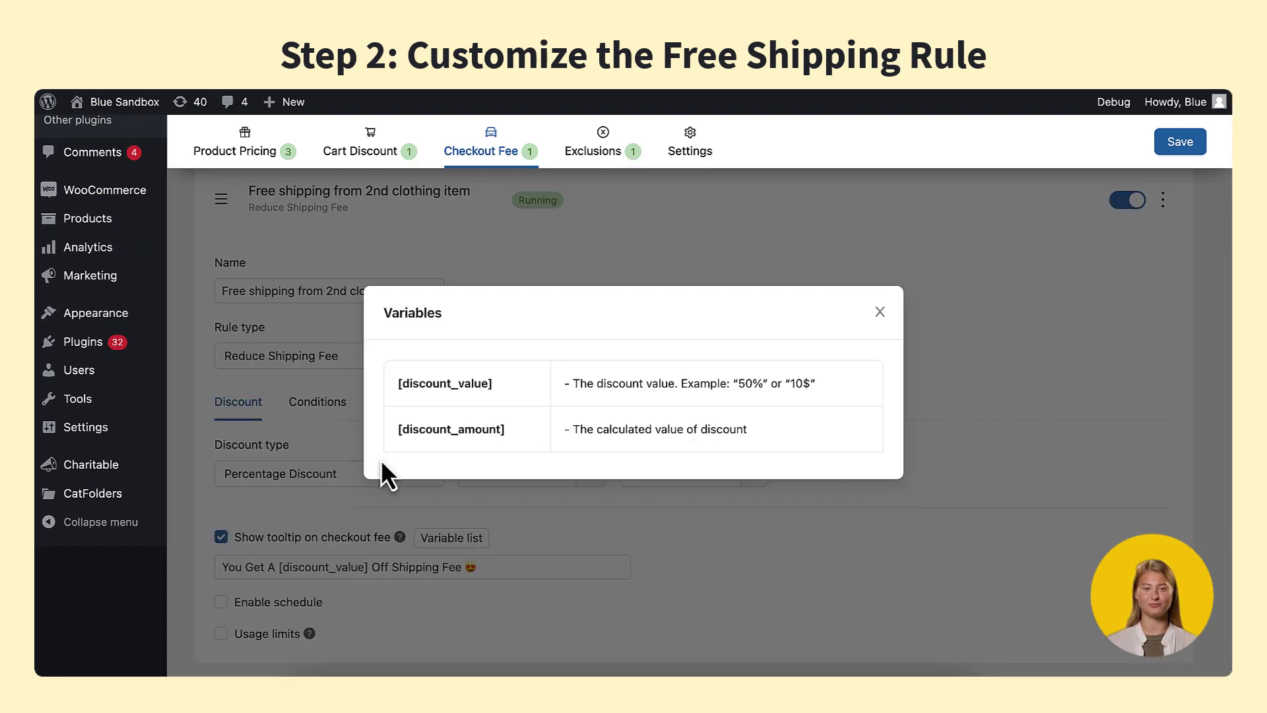
{"action": "left_click", "coordinate": [879, 313]}
{"action": "scroll", "coordinate": [247, 563], "scroll_direction": "down", "scroll_amount": 1}
Step: Enable scheduling with an end date of August 31, 2023 at 12:00 am
{"action": "left_click", "coordinate": [221, 529]}
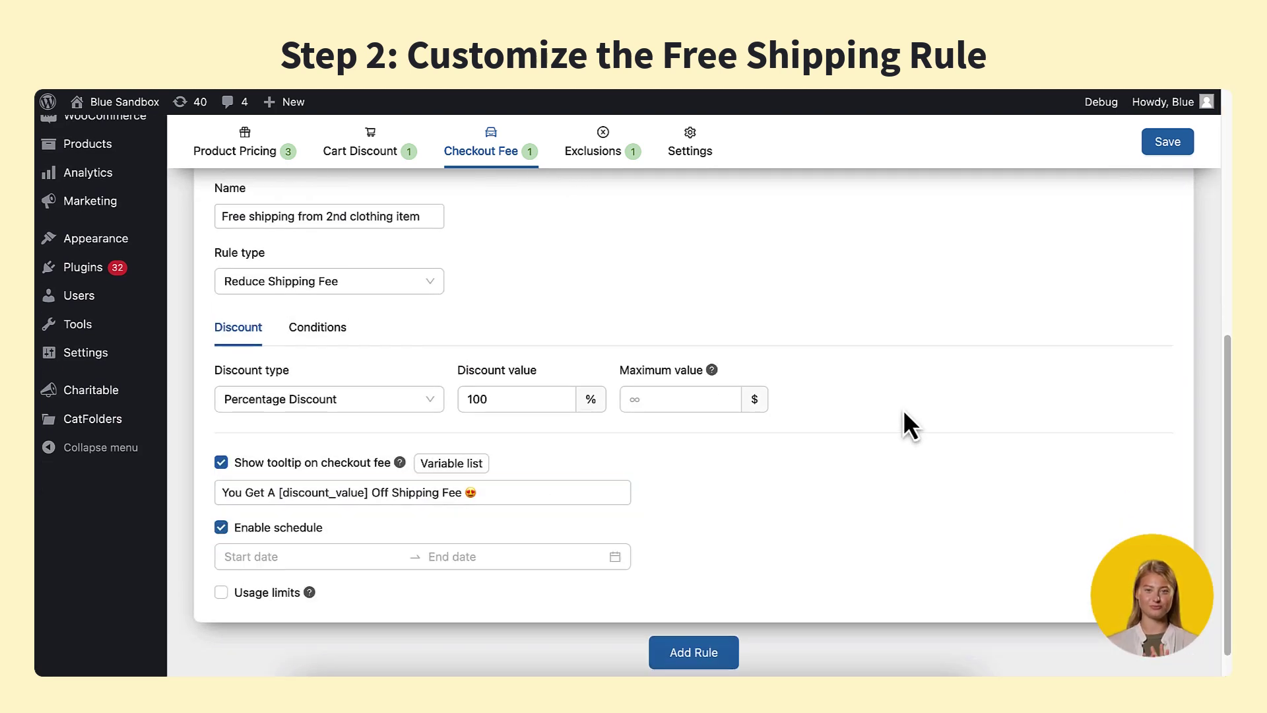
{"action": "scroll", "coordinate": [396, 520], "scroll_direction": "down", "scroll_amount": 1}
{"action": "left_click", "coordinate": [455, 522]}
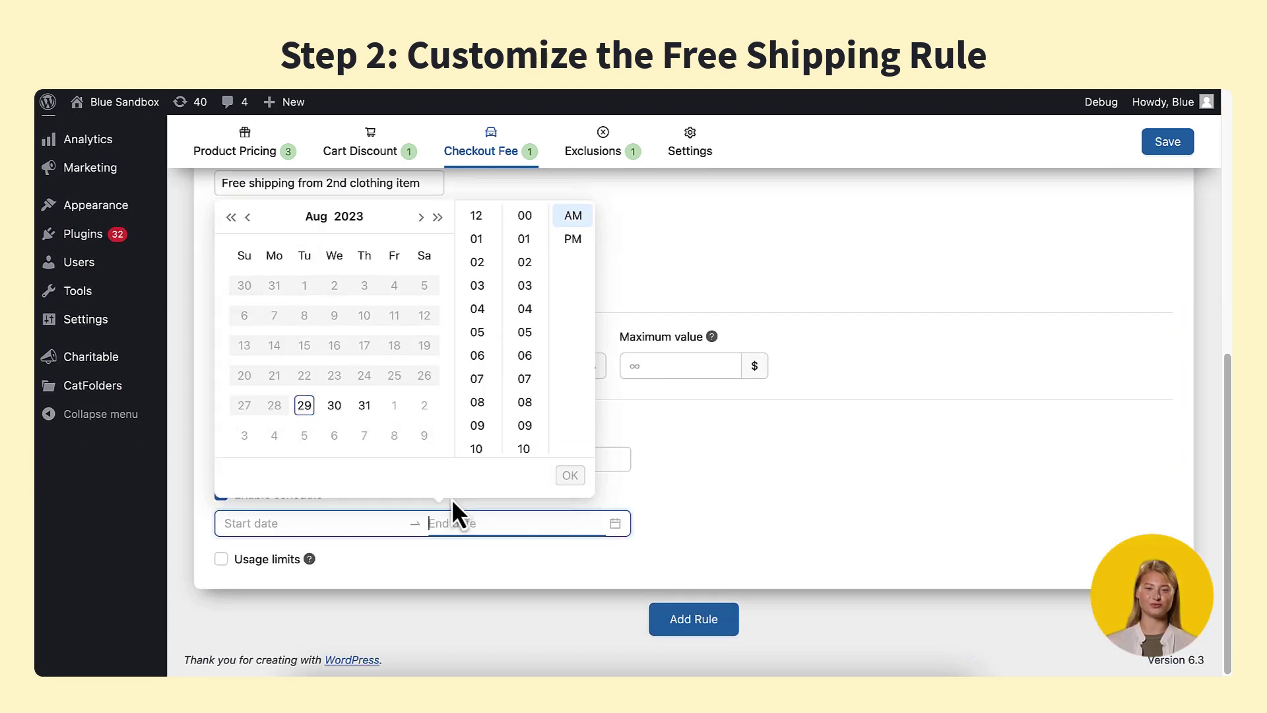
{"action": "left_click", "coordinate": [364, 405]}
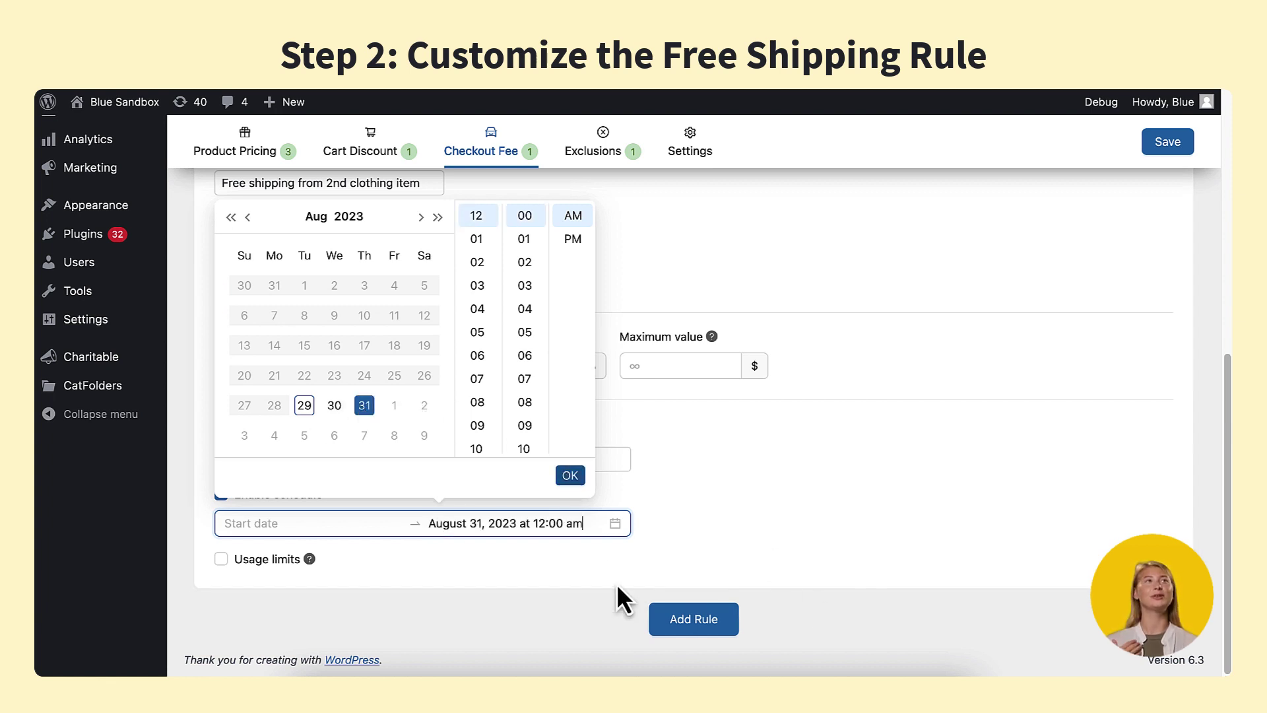
{"action": "left_click", "coordinate": [569, 475]}
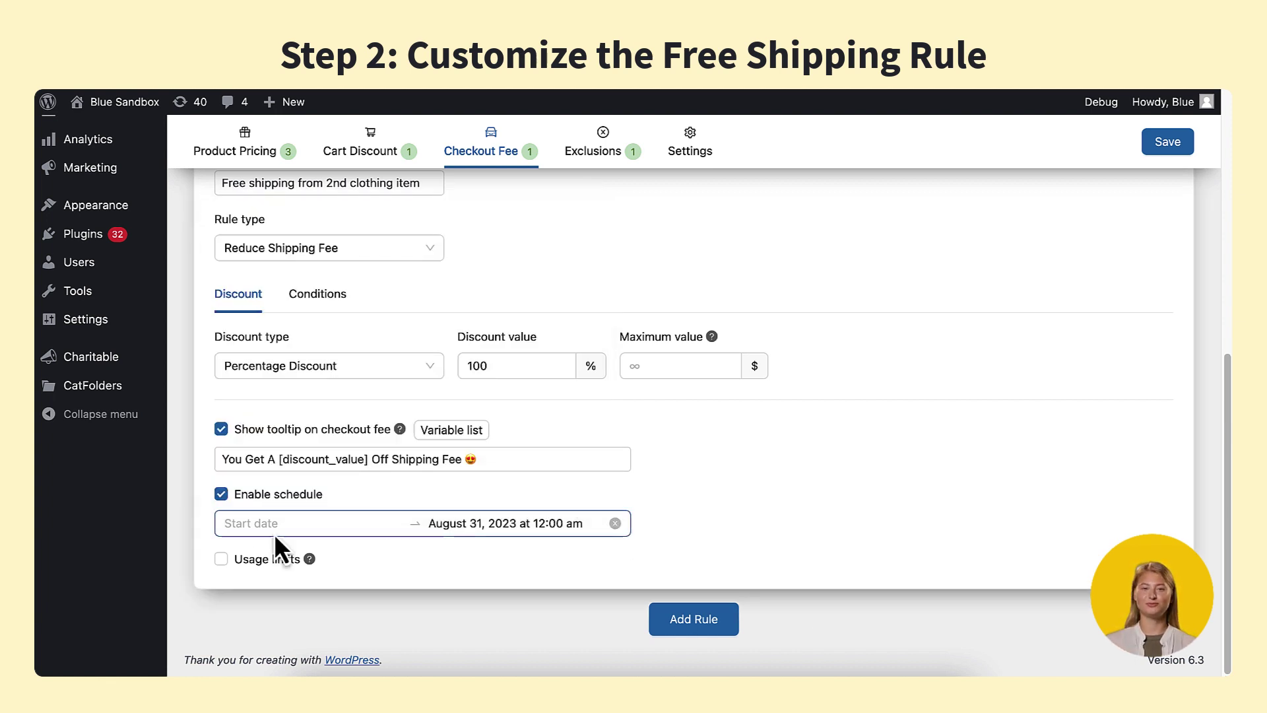
Step: Limit the rule to 3 uses and save it
{"action": "left_click", "coordinate": [221, 559]}
{"action": "left_click", "coordinate": [347, 575]}
{"action": "scroll", "coordinate": [346, 568], "scroll_direction": "down", "scroll_amount": 1}
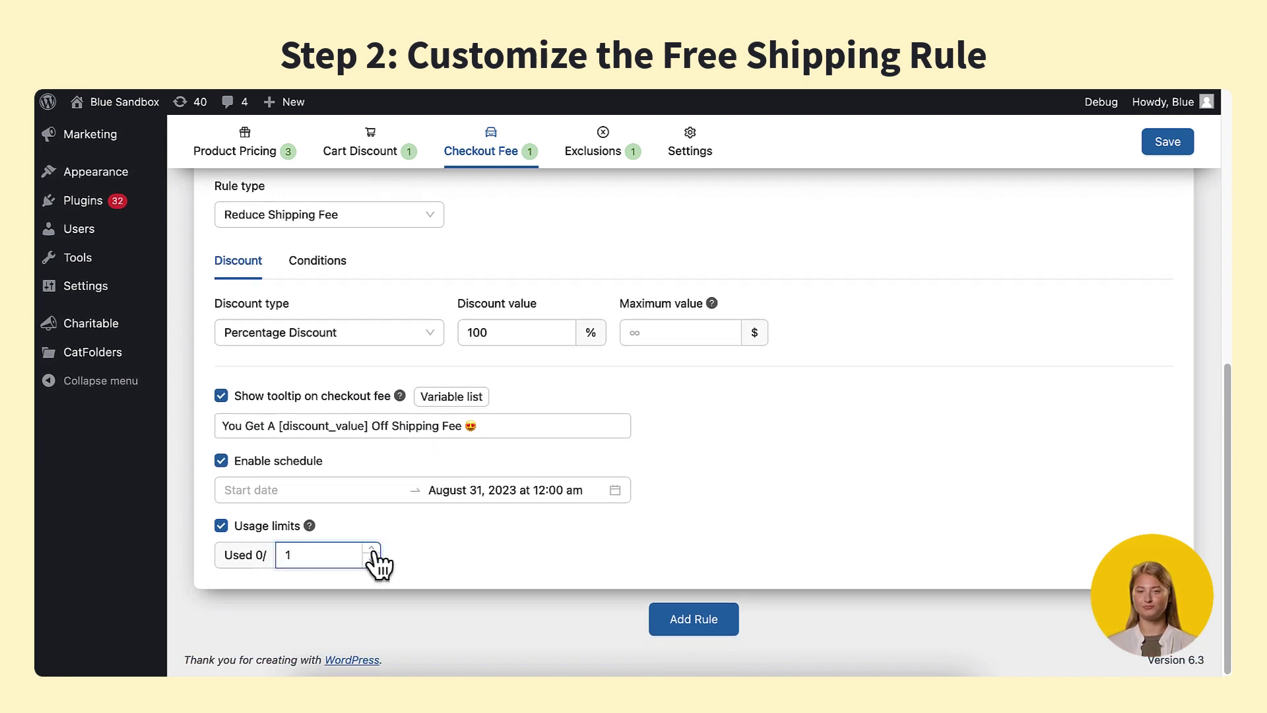
{"action": "left_click", "coordinate": [546, 534]}
{"action": "scroll", "coordinate": [625, 532], "scroll_direction": "up", "scroll_amount": 1}
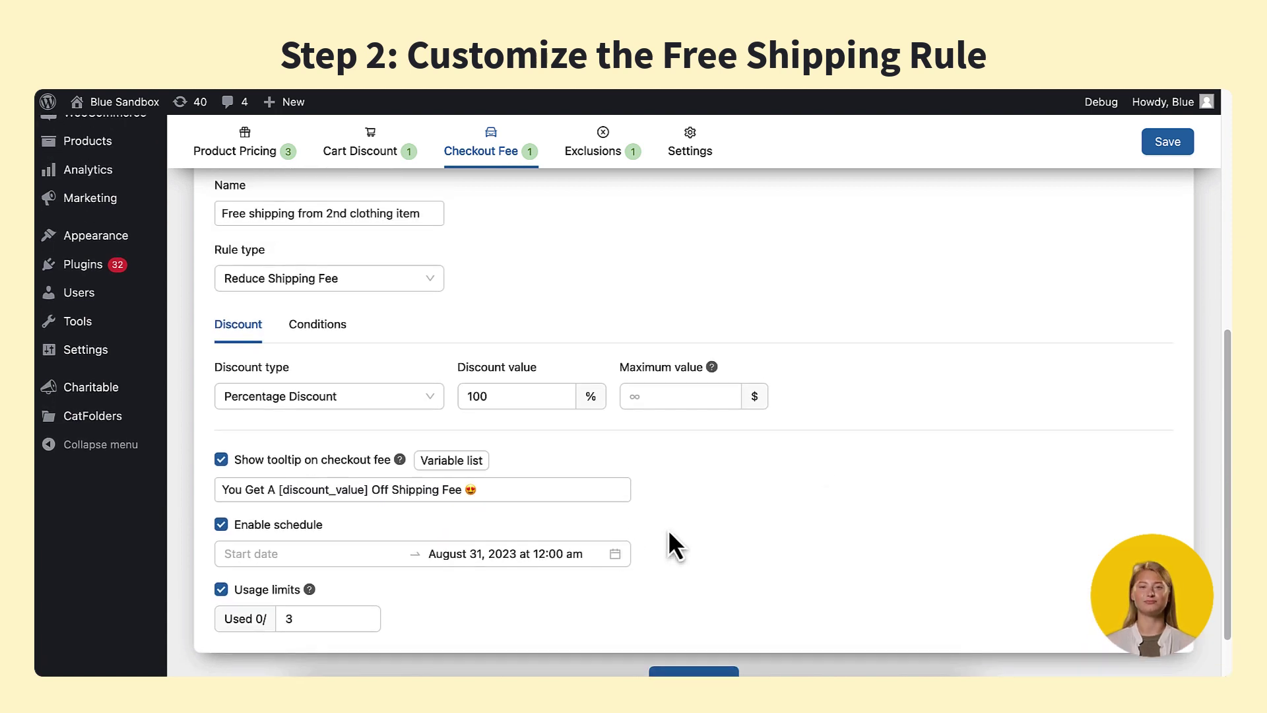
{"action": "left_click", "coordinate": [1178, 146]}
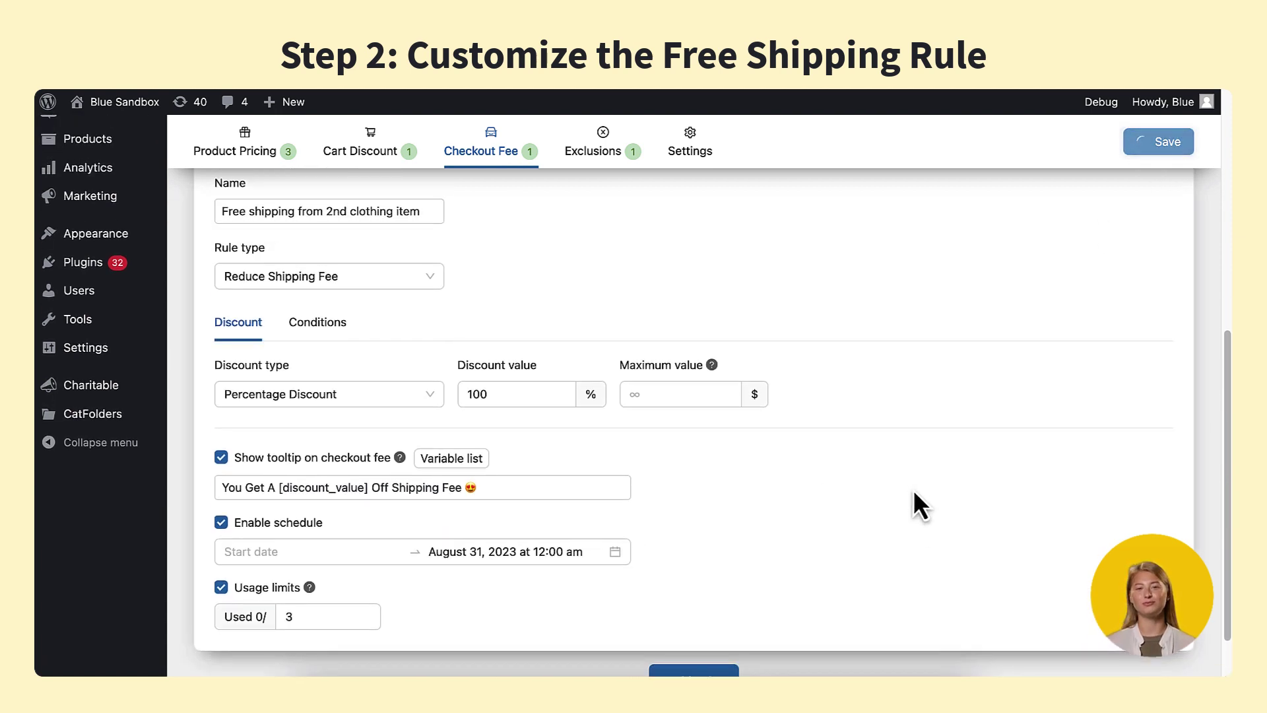
Step: Scroll through the saved rule to review its settings
{"action": "scroll", "coordinate": [913, 492], "scroll_direction": "up", "scroll_amount": 4}
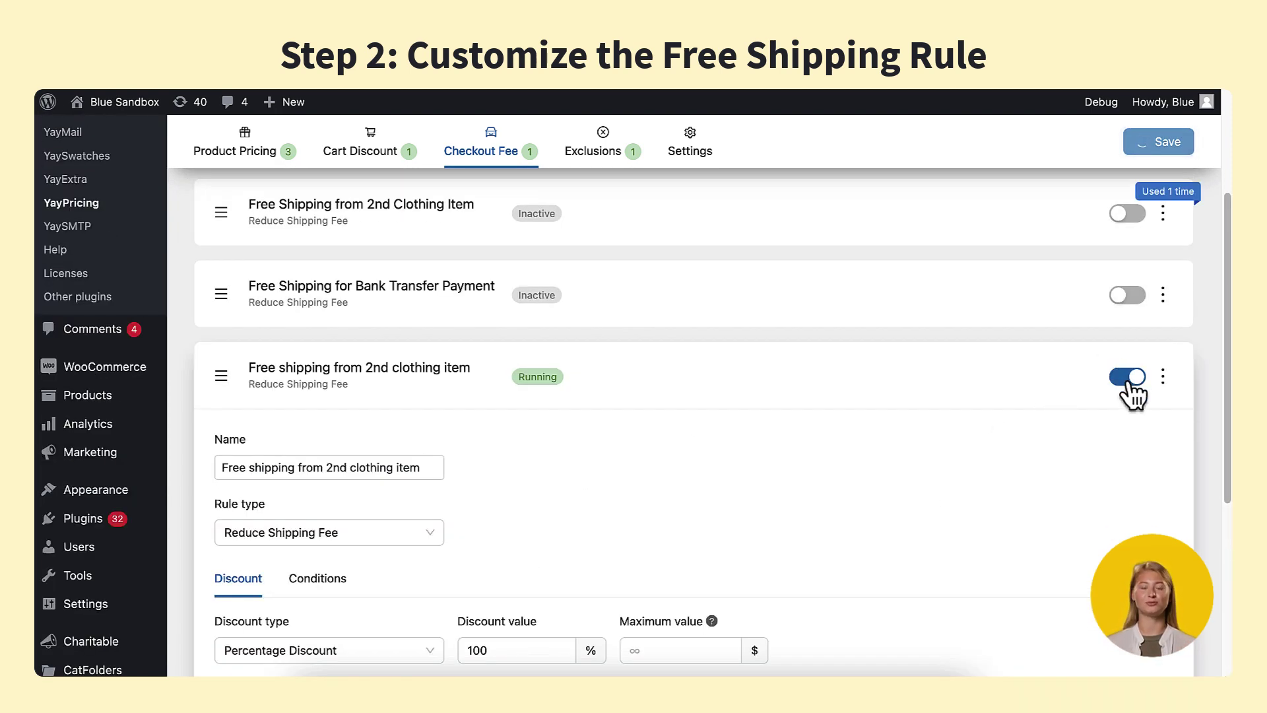
{"action": "scroll", "coordinate": [1105, 437], "scroll_direction": "down", "scroll_amount": 2}
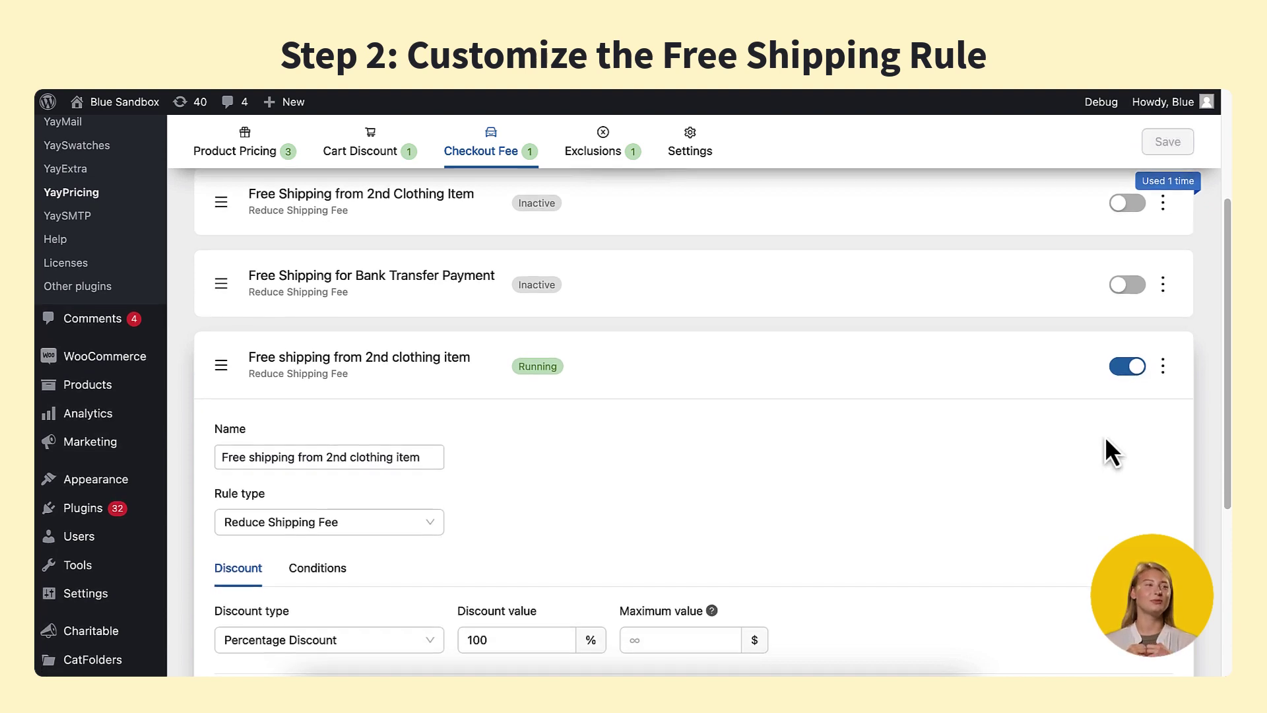
{"action": "scroll", "coordinate": [1105, 437], "scroll_direction": "down", "scroll_amount": 2}
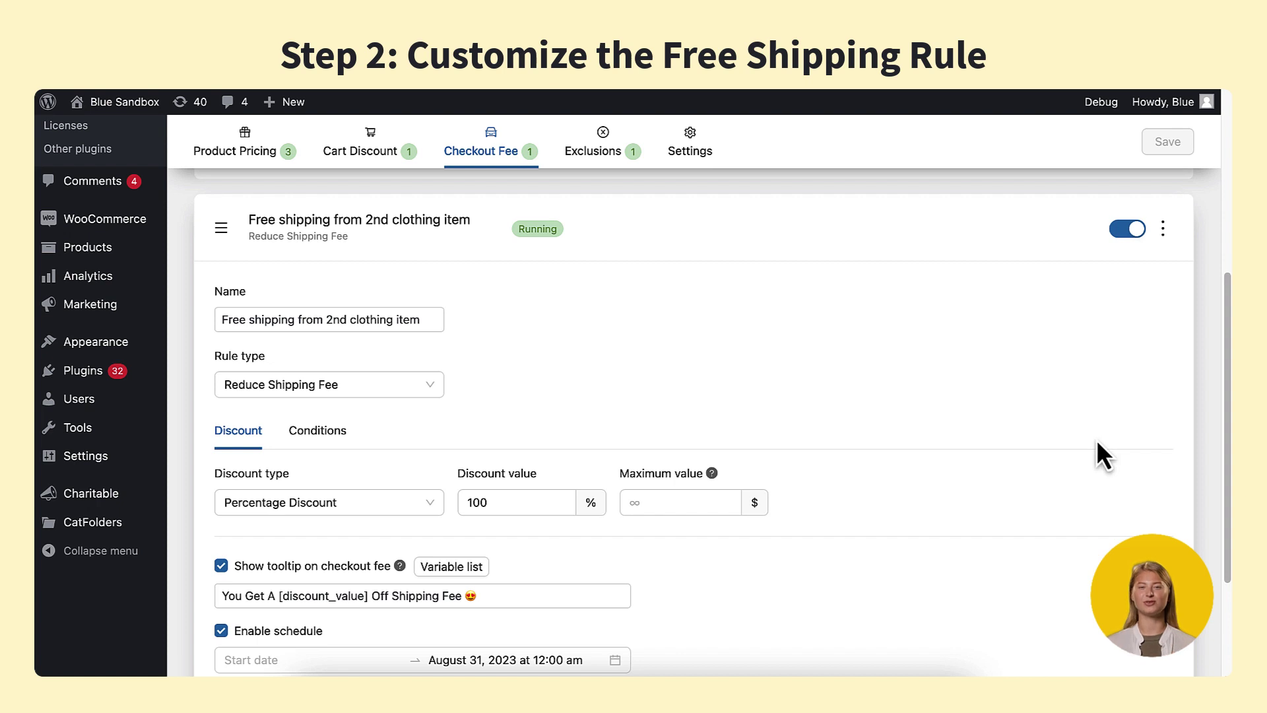
{"action": "scroll", "coordinate": [1096, 439], "scroll_direction": "down", "scroll_amount": 3}
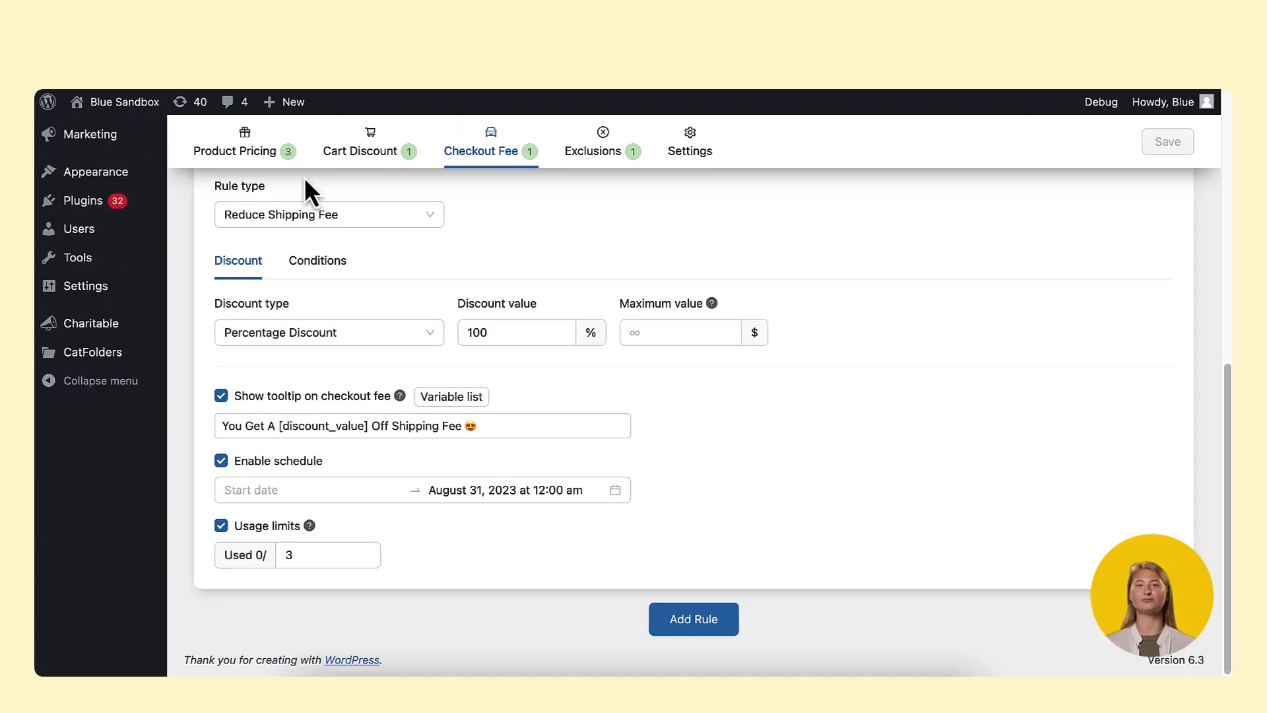
Step: Add a default Cart subtotal price greater than 100 condition and browse the condition types
{"action": "left_click", "coordinate": [318, 264]}
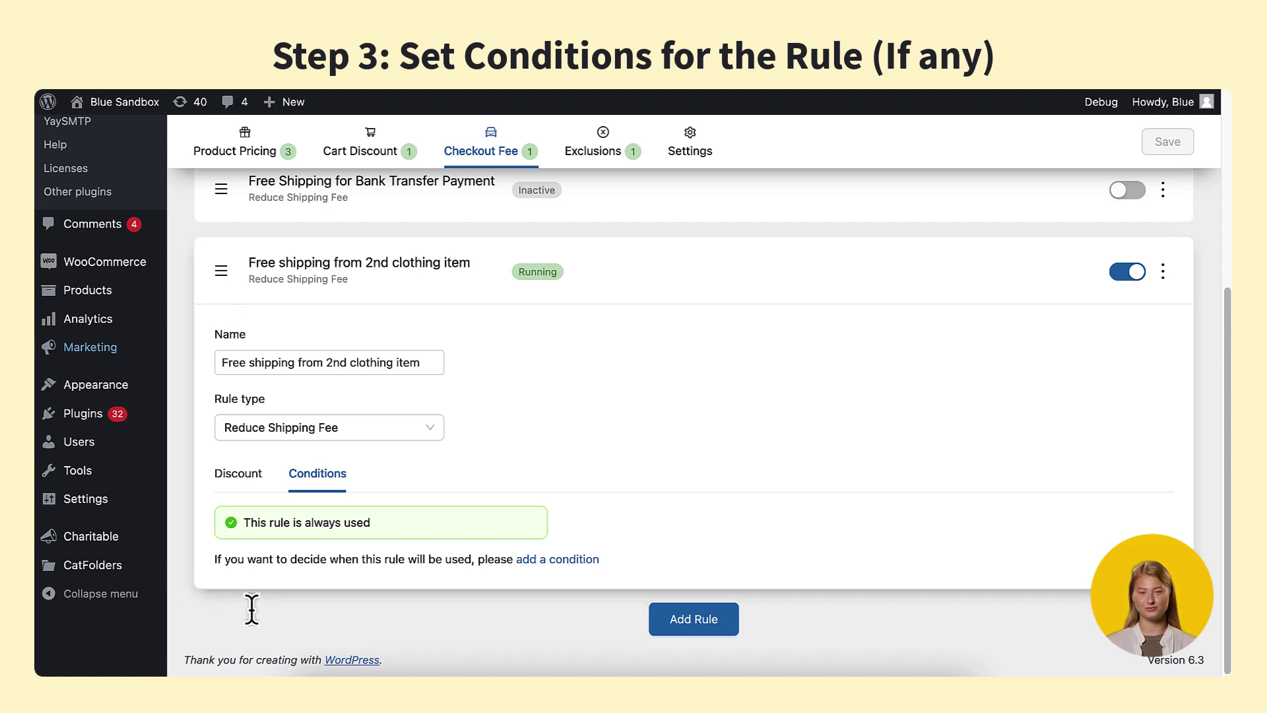
{"action": "left_click", "coordinate": [561, 560]}
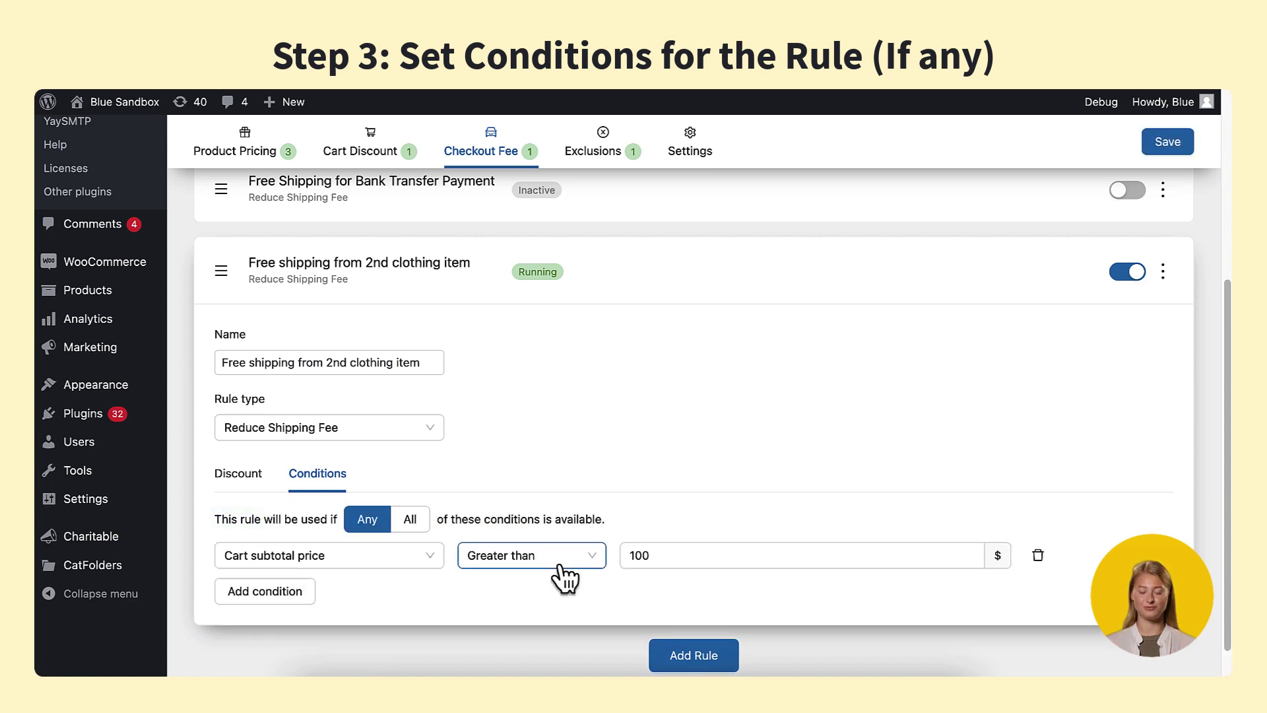
{"action": "scroll", "coordinate": [594, 475], "scroll_direction": "down", "scroll_amount": 1}
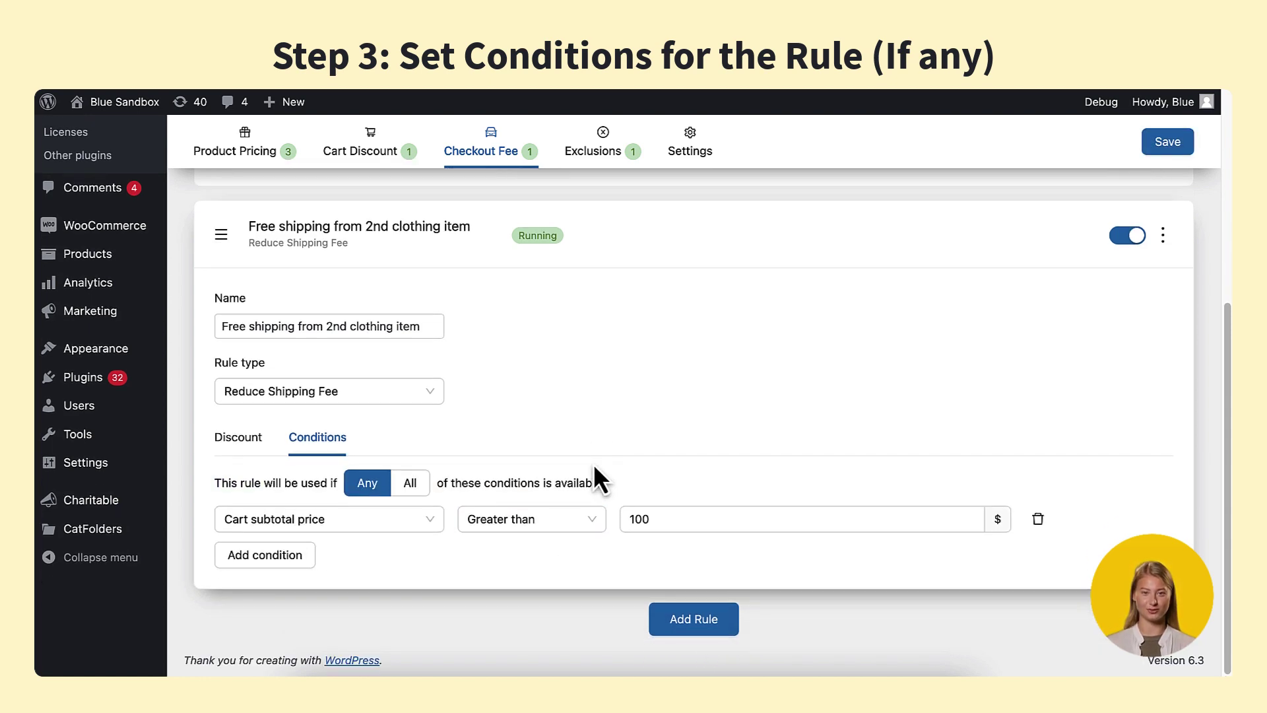
{"action": "scroll", "coordinate": [409, 558], "scroll_direction": "up", "scroll_amount": 1}
{"action": "left_click", "coordinate": [429, 544]}
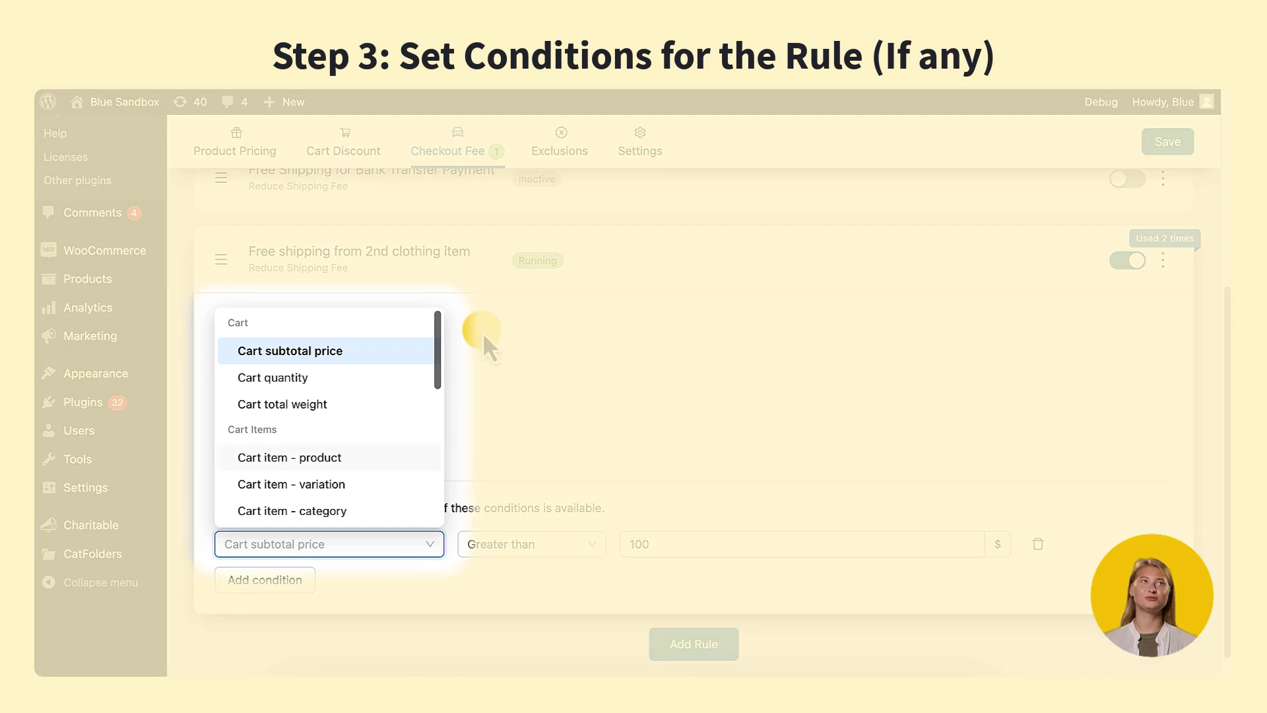
{"action": "left_click_drag", "start_coordinate": [438, 365], "coordinate": [433, 496]}
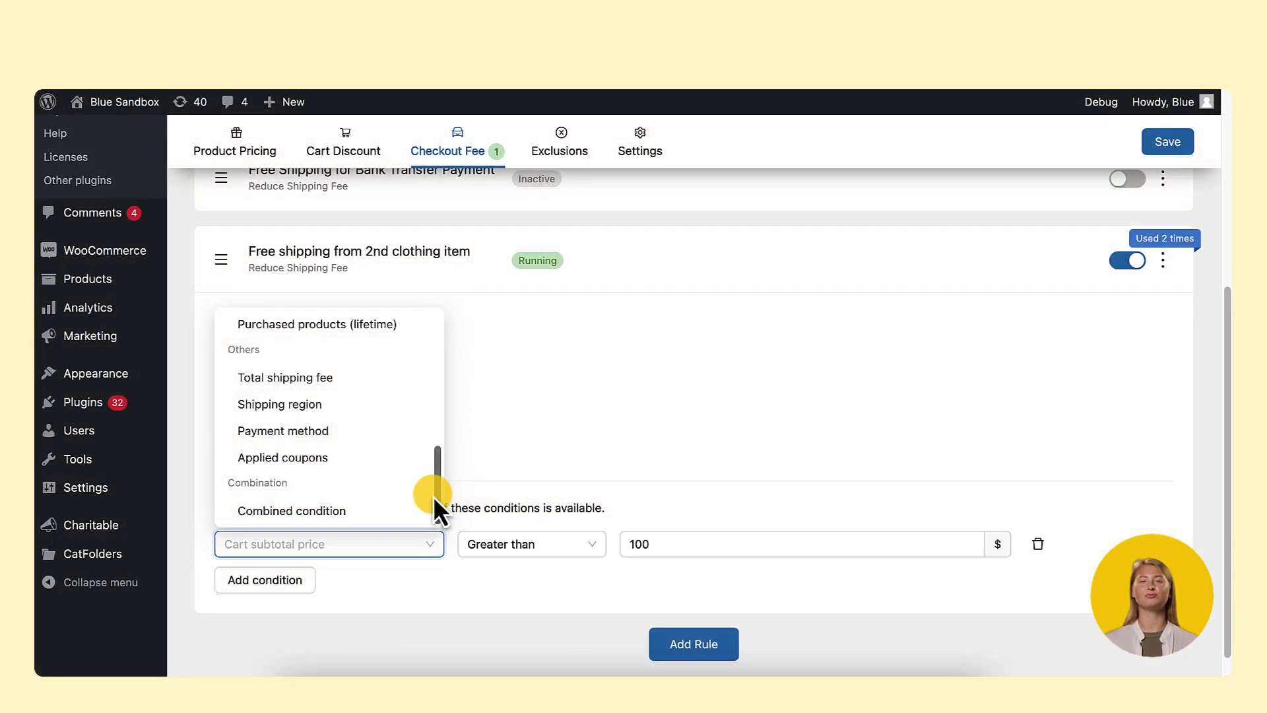
{"action": "left_click_drag", "start_coordinate": [433, 497], "coordinate": [449, 323]}
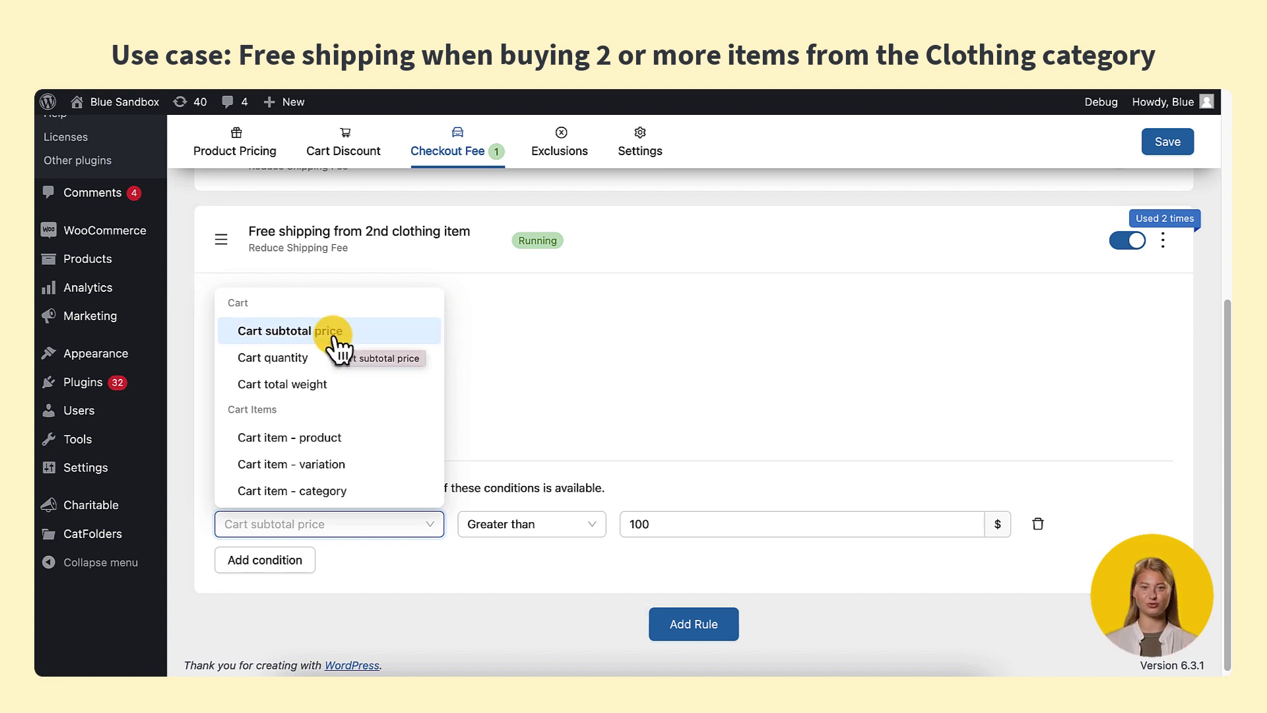
Step: Change the first condition to Cart quantity greater than or equal to 2
{"action": "left_click", "coordinate": [323, 359]}
{"action": "left_click", "coordinate": [528, 525]}
{"action": "left_click", "coordinate": [566, 610]}
{"action": "double_click", "coordinate": [644, 523]}
{"action": "type", "text": "2"}
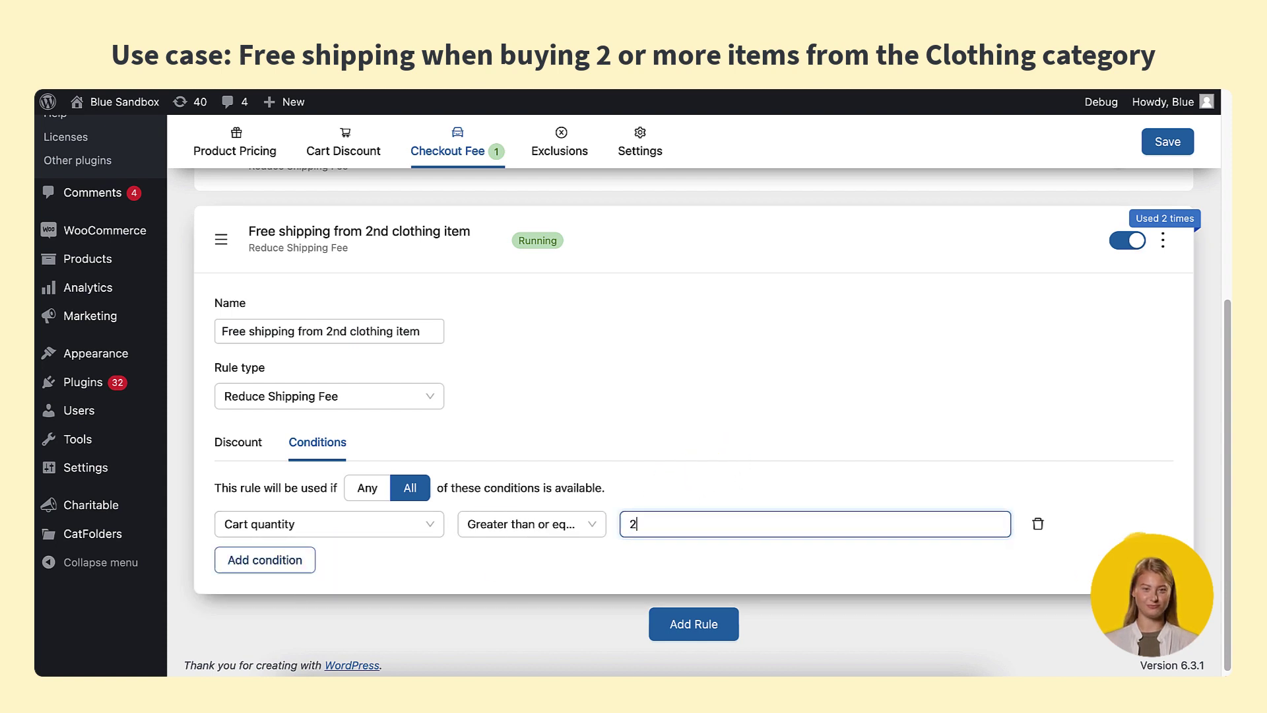
Step: Add a Cart item - category condition, Contain in list Clothing, and save the rule
{"action": "left_click", "coordinate": [270, 559]}
{"action": "left_click", "coordinate": [392, 572]}
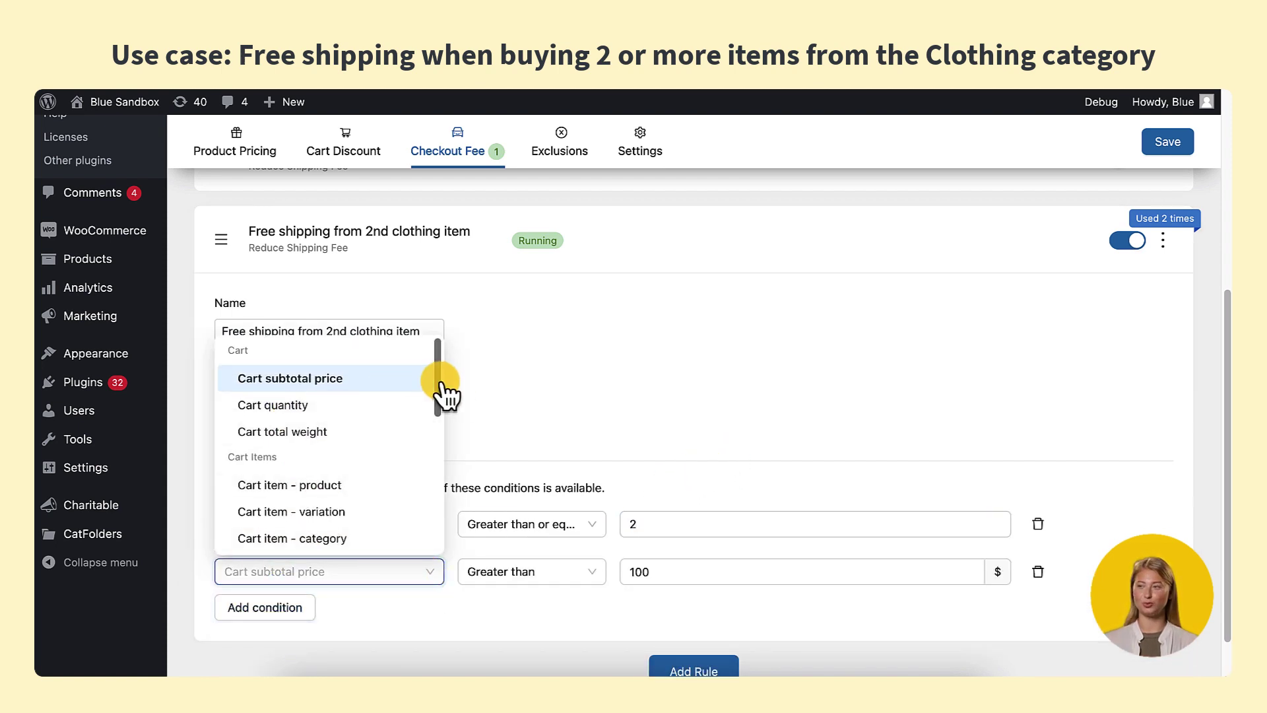
{"action": "scroll", "coordinate": [438, 396], "scroll_direction": "down", "scroll_amount": 3}
{"action": "left_click", "coordinate": [278, 444]}
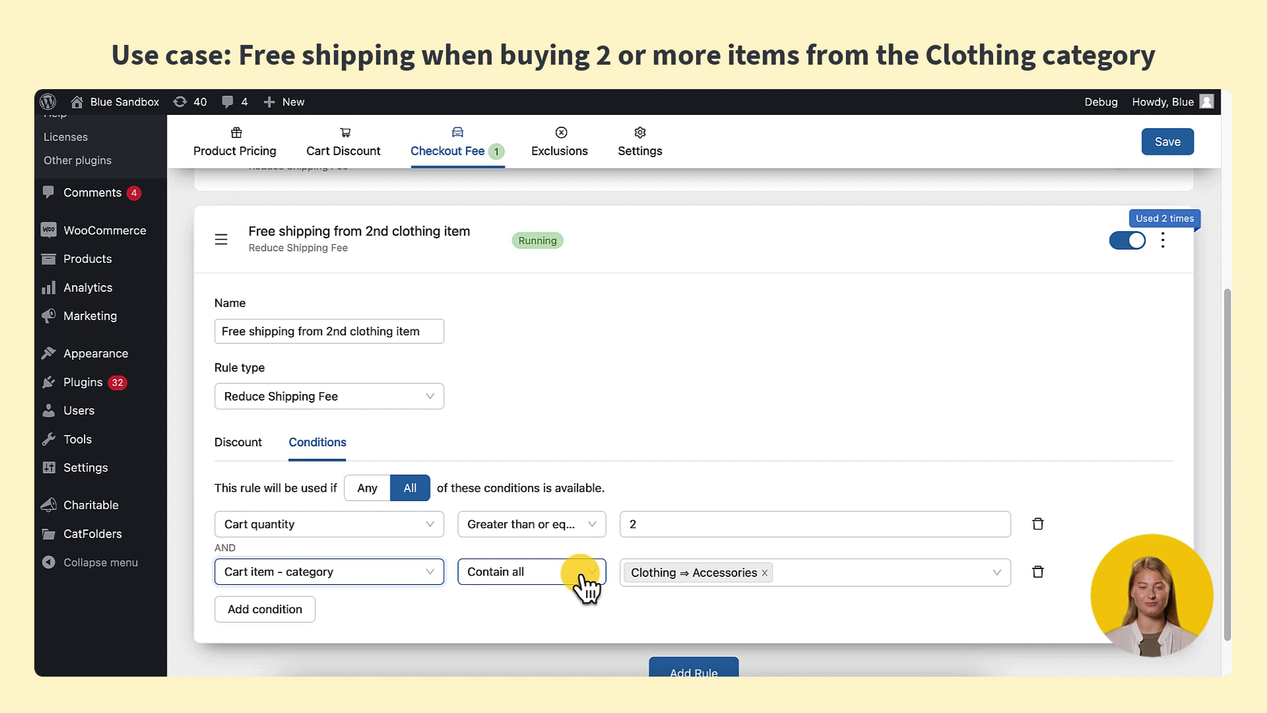
{"action": "scroll", "coordinate": [587, 582], "scroll_direction": "down", "scroll_amount": 1}
{"action": "left_click", "coordinate": [588, 537]}
{"action": "left_click", "coordinate": [512, 574]}
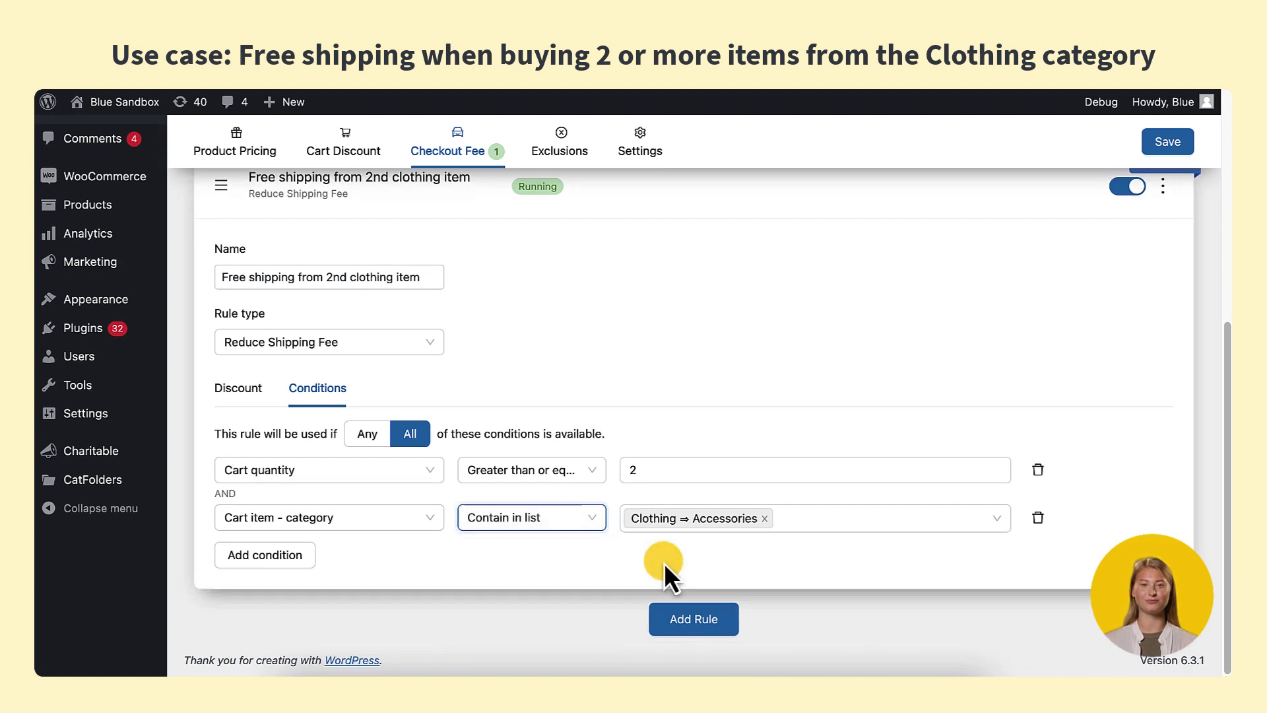
{"action": "left_click", "coordinate": [730, 520]}
{"action": "left_click", "coordinate": [686, 323]}
{"action": "left_click", "coordinate": [858, 574]}
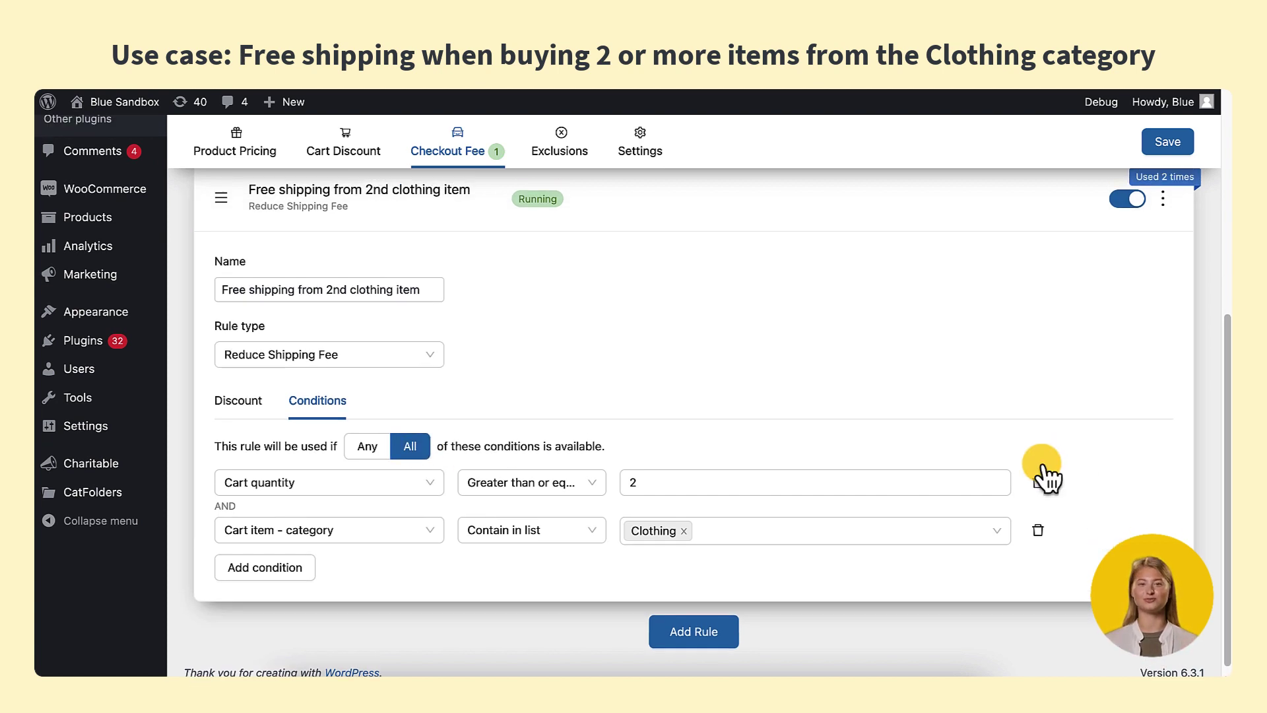
{"action": "left_click", "coordinate": [1178, 153]}
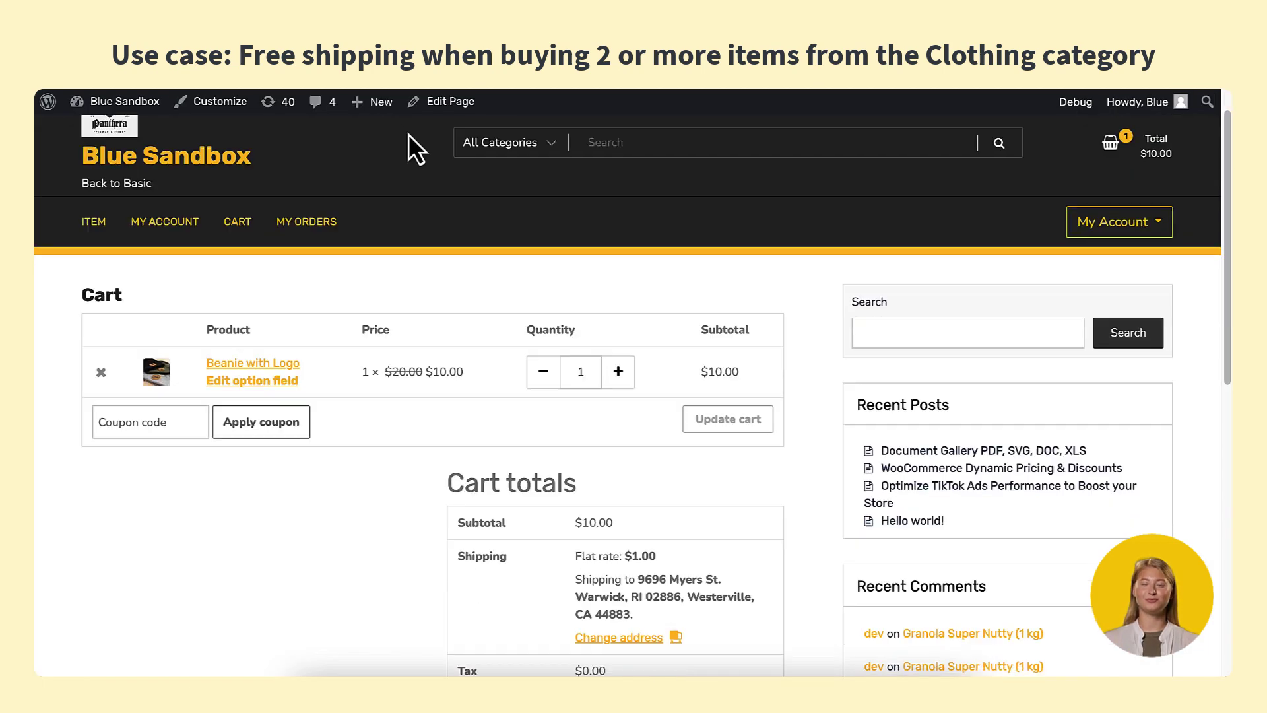
Step: Proceed to checkout with one Beanie with Logo and review the order totals
{"action": "scroll", "coordinate": [656, 520], "scroll_direction": "down", "scroll_amount": 4}
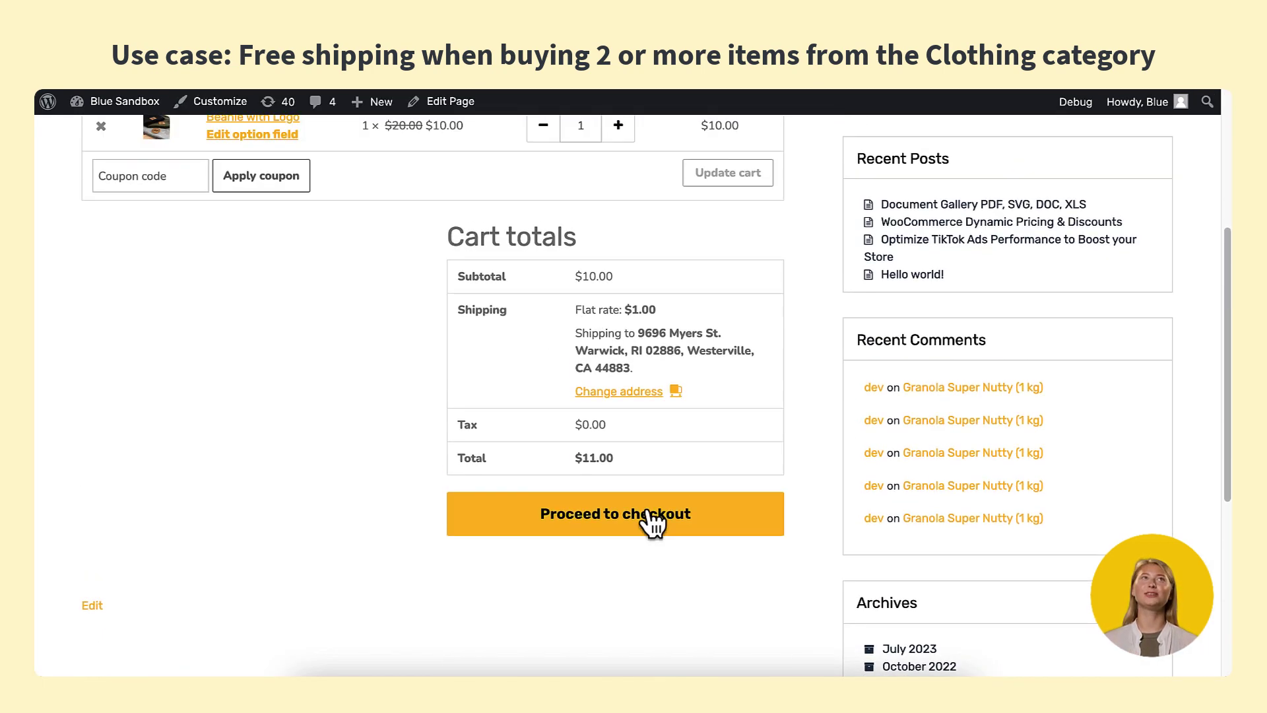
{"action": "left_click", "coordinate": [600, 526]}
{"action": "scroll", "coordinate": [845, 399], "scroll_direction": "up", "scroll_amount": 5}
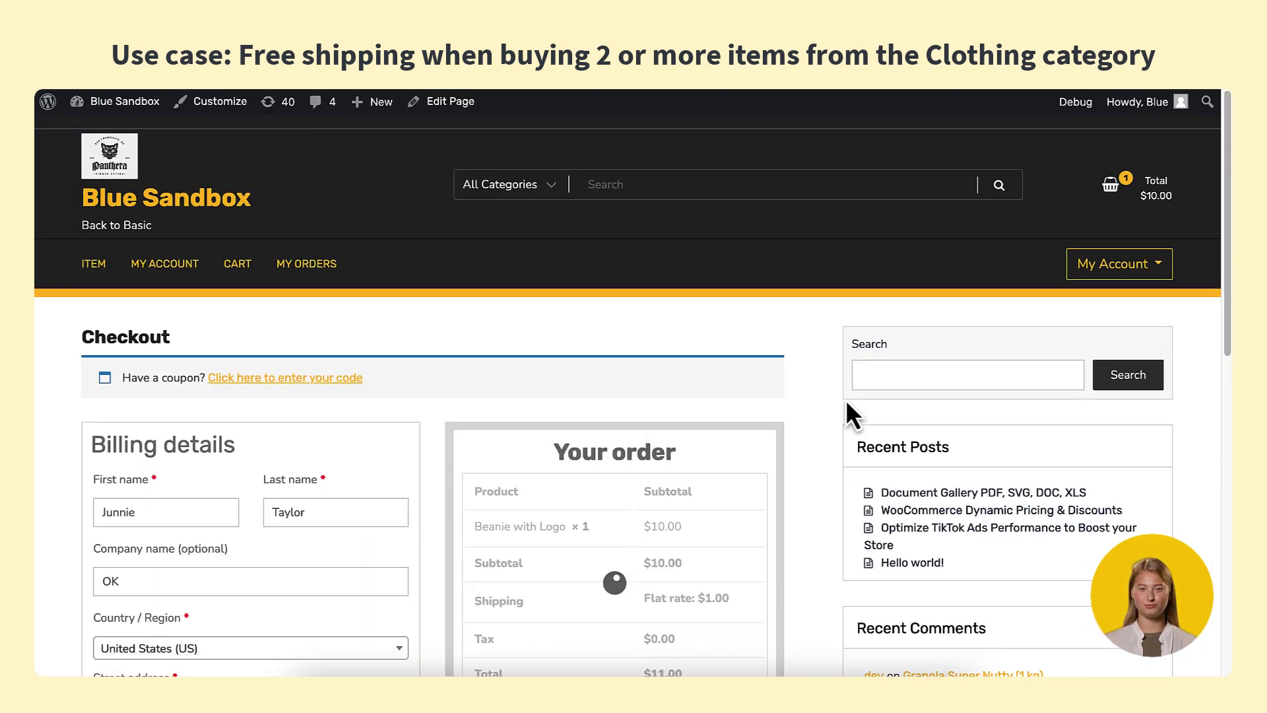
{"action": "scroll", "coordinate": [699, 534], "scroll_direction": "down", "scroll_amount": 1}
{"action": "scroll", "coordinate": [700, 574], "scroll_direction": "down", "scroll_amount": 2}
{"action": "scroll", "coordinate": [169, 382], "scroll_direction": "up", "scroll_amount": 4}
{"action": "scroll", "coordinate": [170, 382], "scroll_direction": "down", "scroll_amount": 5}
Step: Update the Beanie quantity to 2 and confirm the -$2.00 free-shipping discount at checkout
{"action": "key", "text": "alt+Left"}
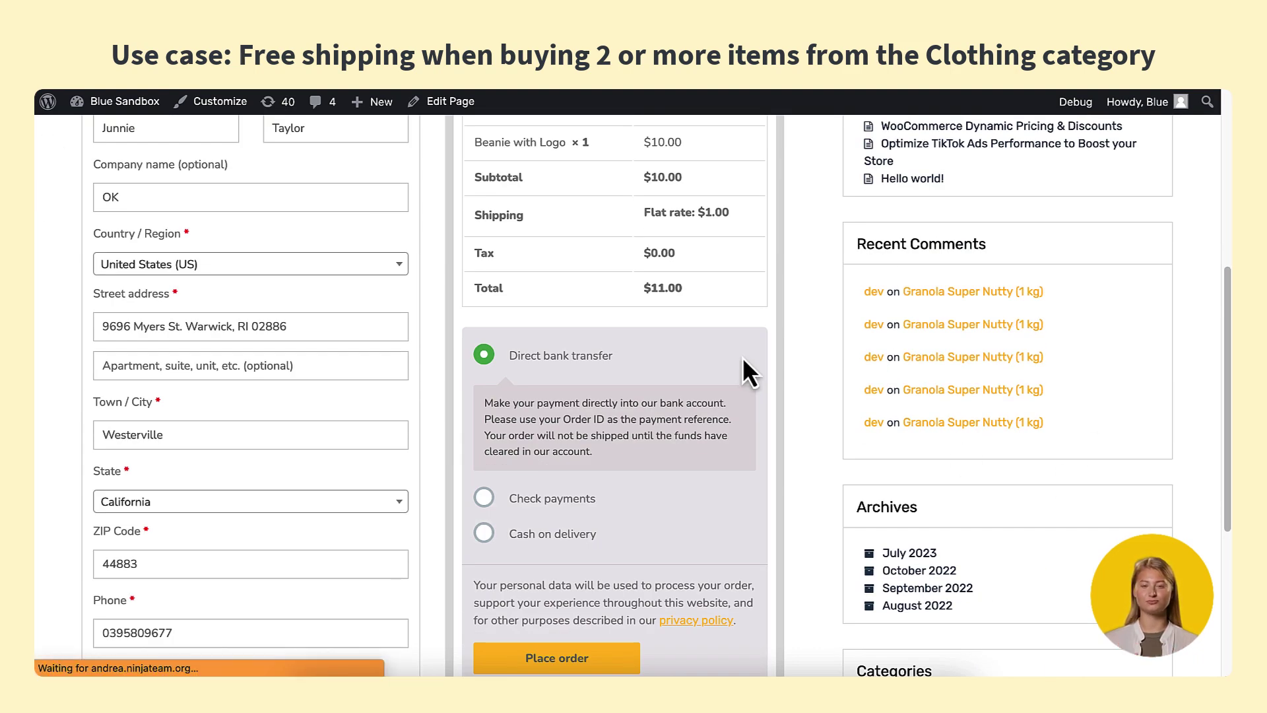
{"action": "left_click", "coordinate": [618, 410]}
{"action": "left_click", "coordinate": [736, 462]}
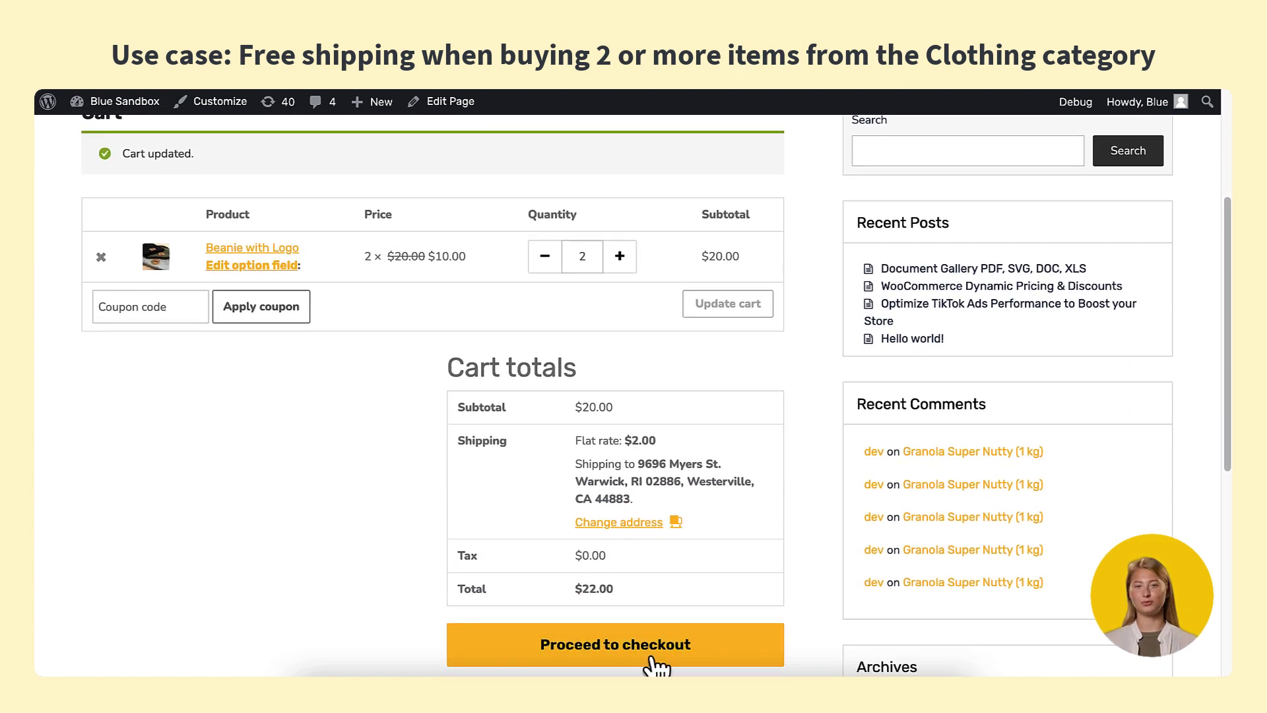
{"action": "left_click", "coordinate": [651, 647]}
{"action": "scroll", "coordinate": [779, 475], "scroll_direction": "down", "scroll_amount": 1}
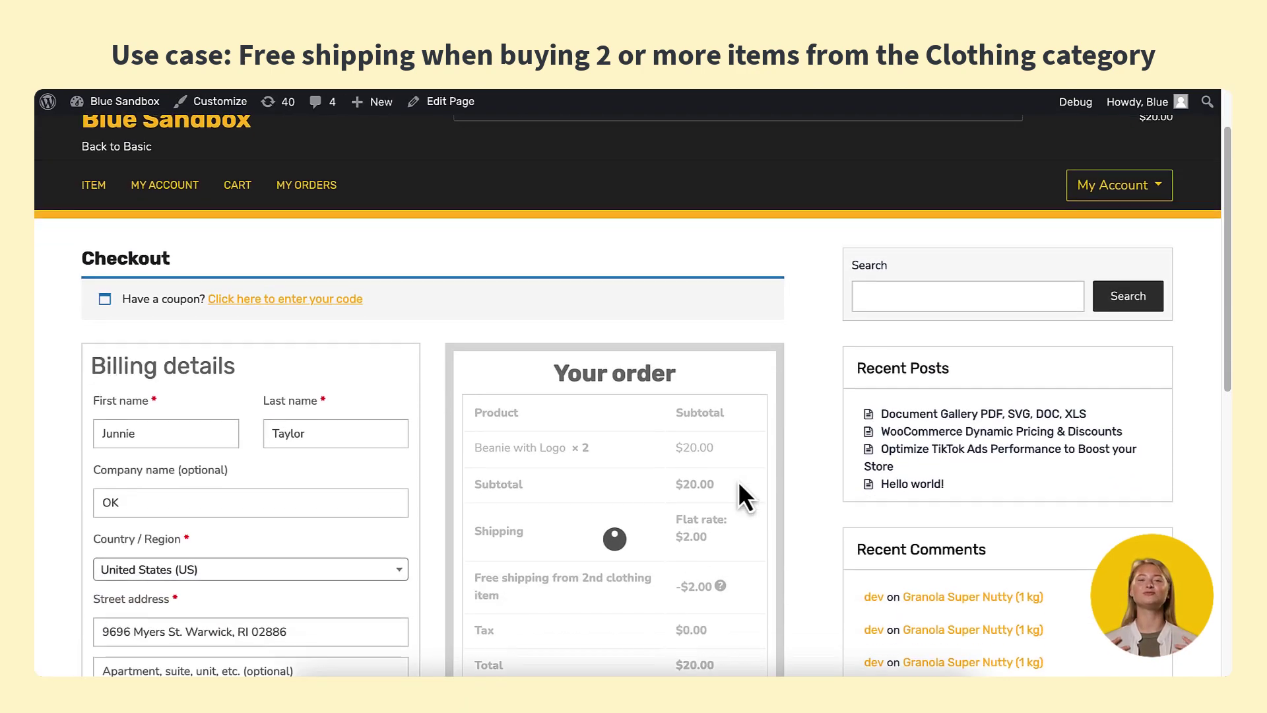
{"action": "mouse_move", "coordinate": [720, 580]}
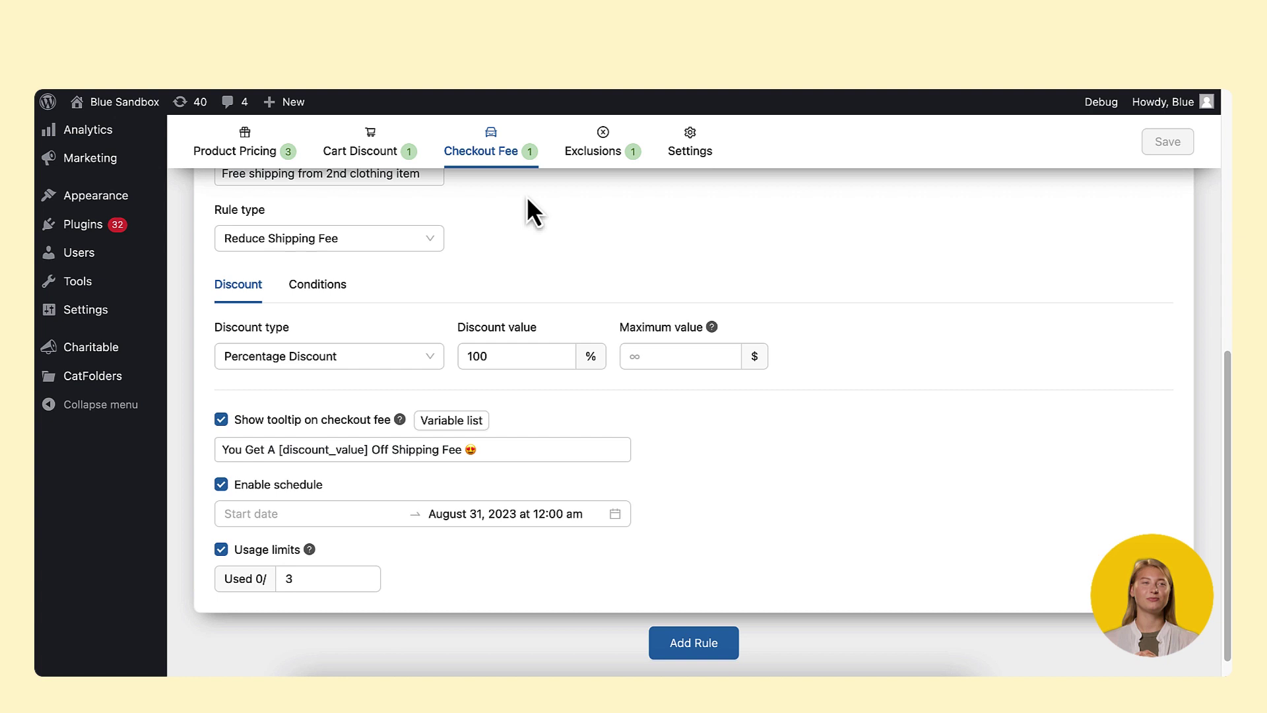
Step: Turn on Show countdown timer for checkout fees in the Countdown timer settings
{"action": "left_click", "coordinate": [706, 153]}
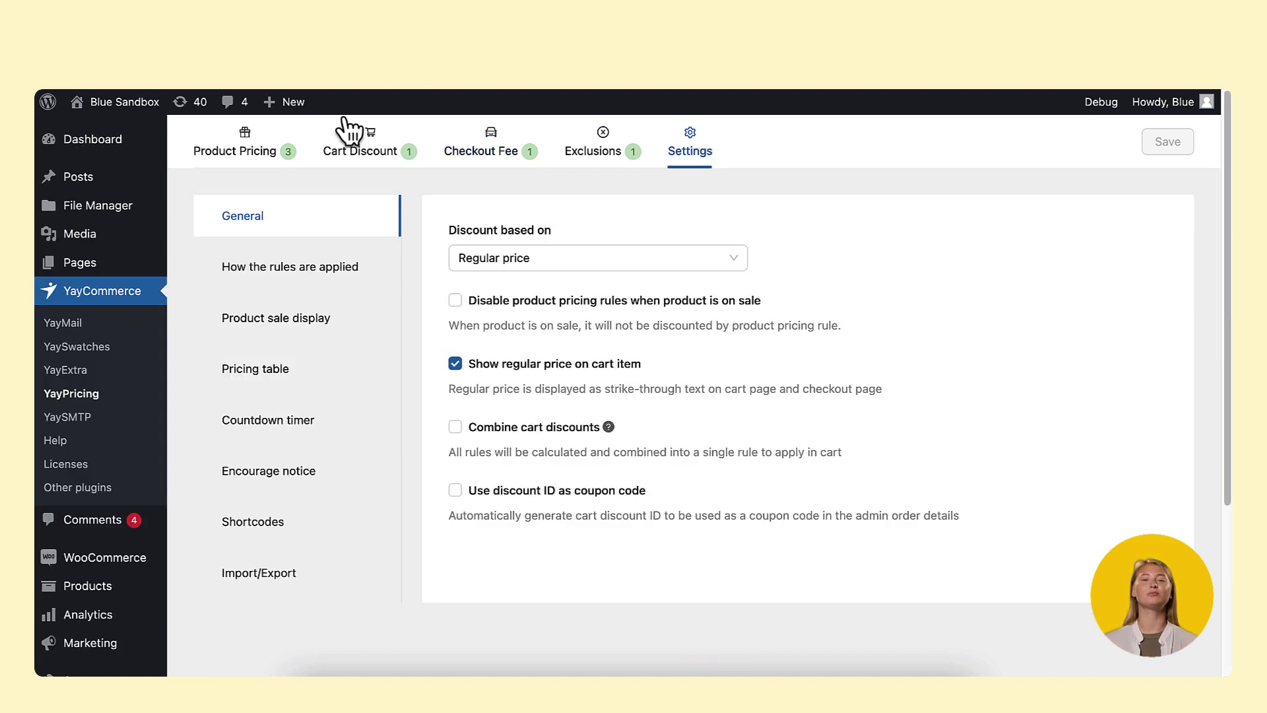
{"action": "left_click", "coordinate": [269, 429]}
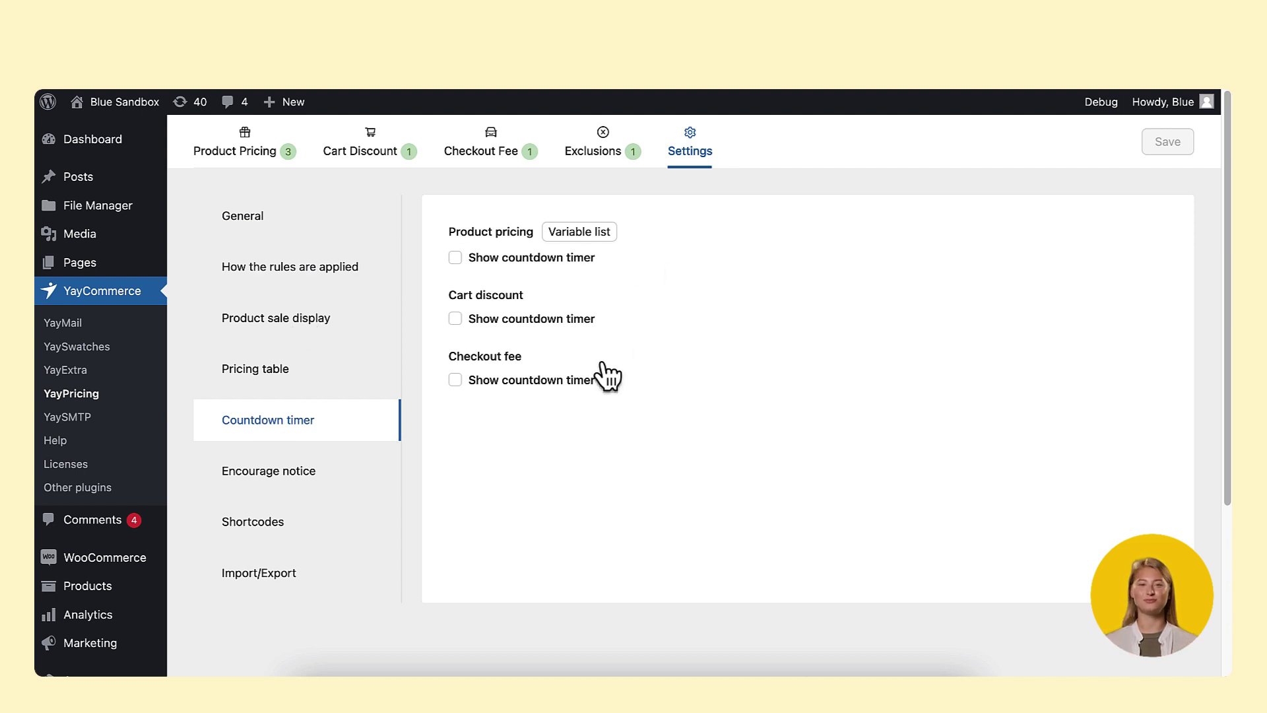
{"action": "left_click", "coordinate": [456, 380]}
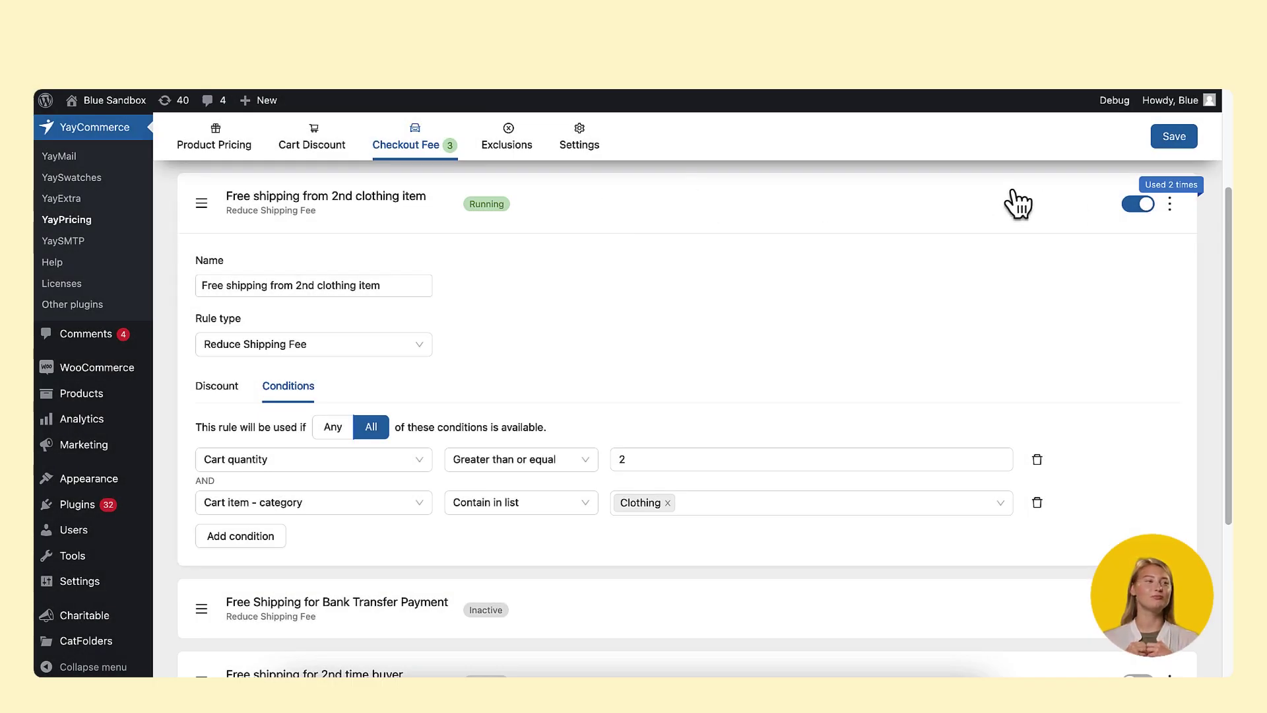
{"action": "left_click", "coordinate": [399, 204]}
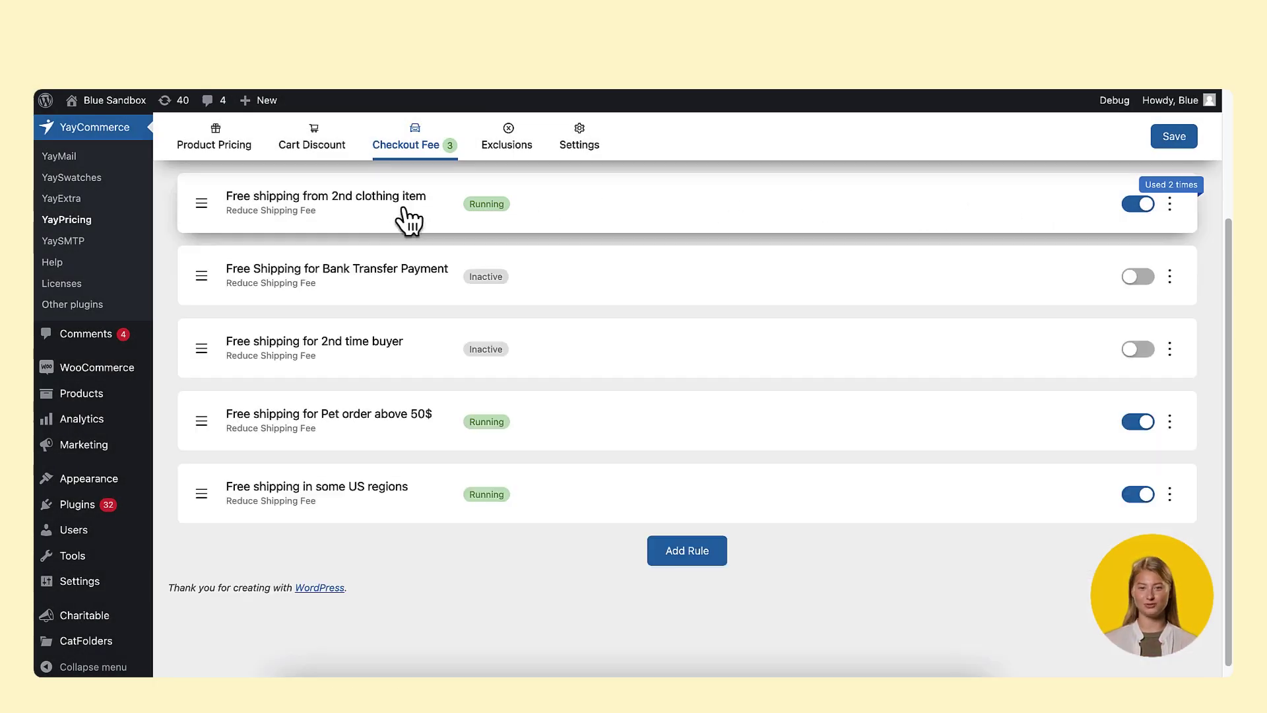
{"action": "left_click", "coordinate": [373, 267]}
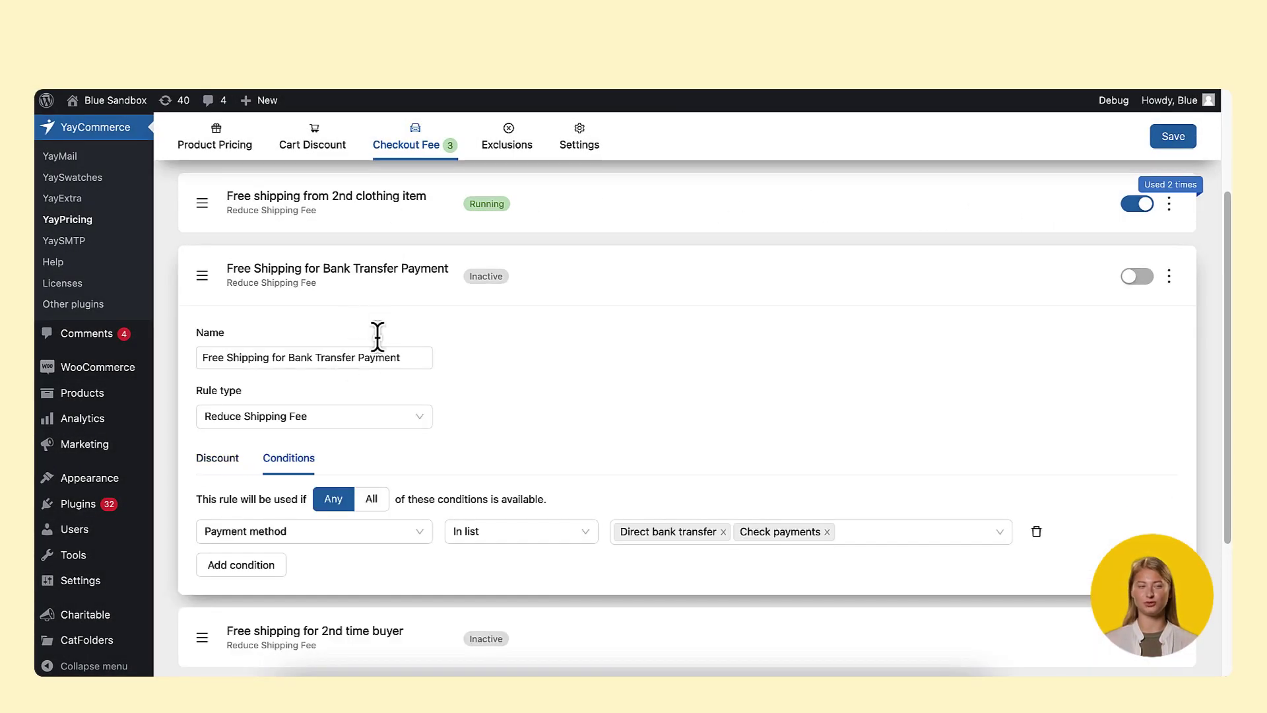
{"action": "left_click", "coordinate": [363, 270]}
{"action": "left_click", "coordinate": [361, 327]}
{"action": "scroll", "coordinate": [368, 340], "scroll_direction": "down", "scroll_amount": 1}
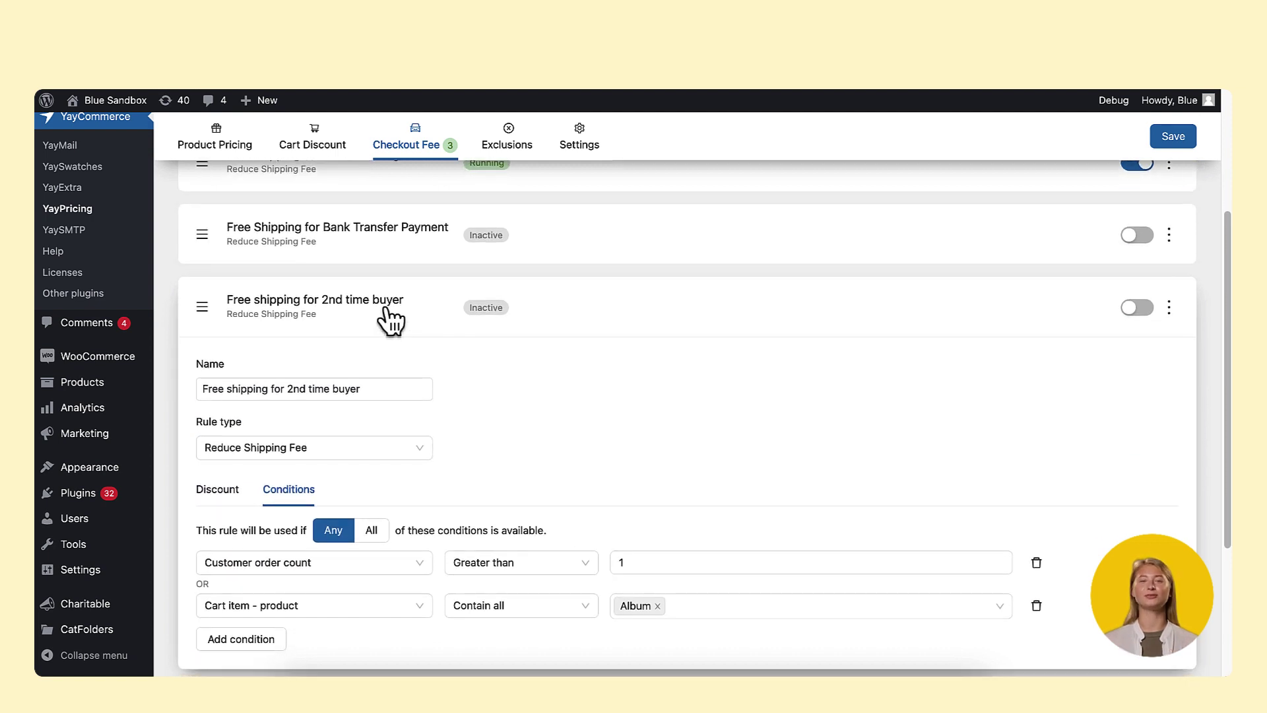
{"action": "left_click", "coordinate": [394, 308]}
{"action": "left_click", "coordinate": [244, 576]}
{"action": "scroll", "coordinate": [462, 528], "scroll_direction": "down", "scroll_amount": 5}
{"action": "left_click", "coordinate": [311, 264]}
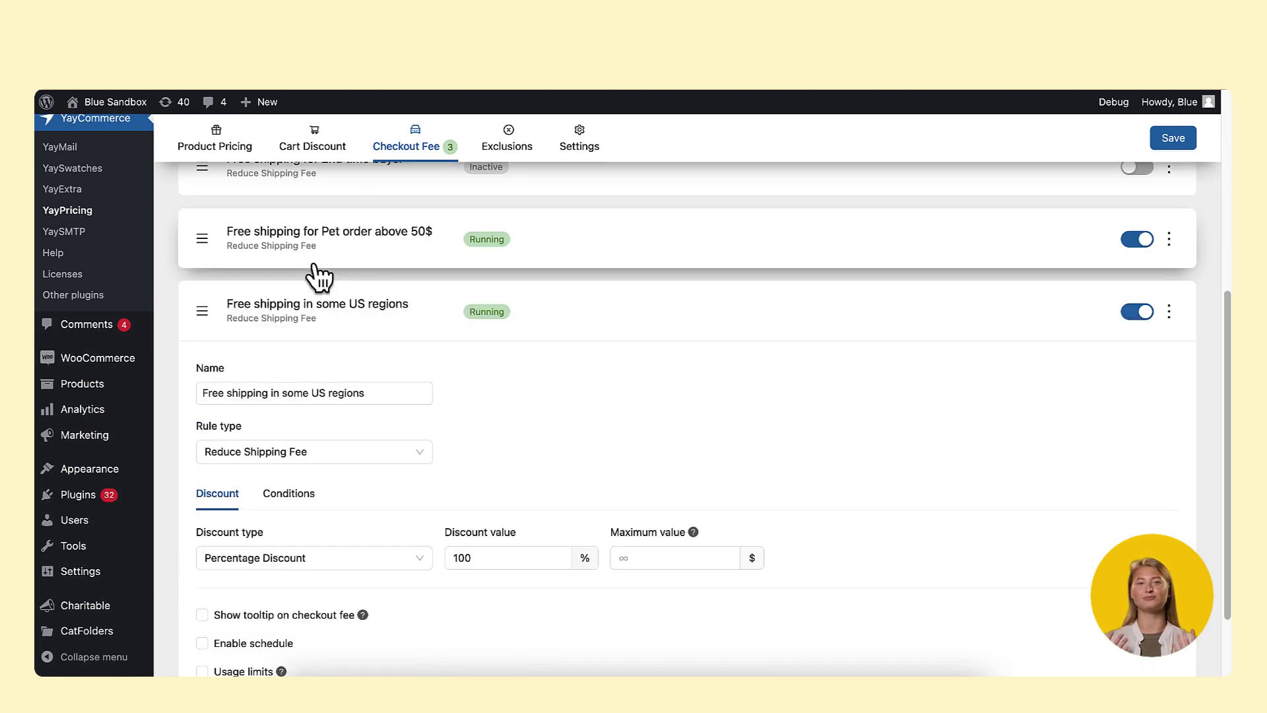
{"action": "scroll", "coordinate": [297, 552], "scroll_direction": "down", "scroll_amount": 1}
{"action": "left_click", "coordinate": [285, 447]}
{"action": "left_click", "coordinate": [303, 257]}
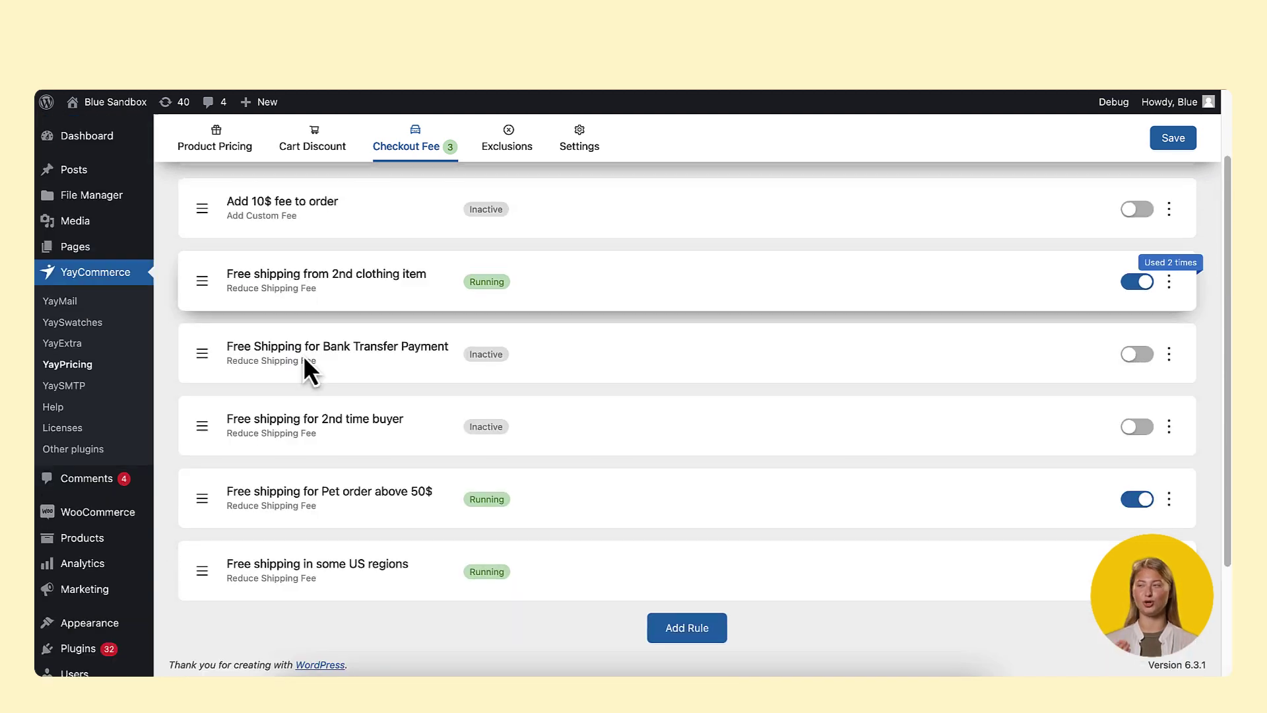